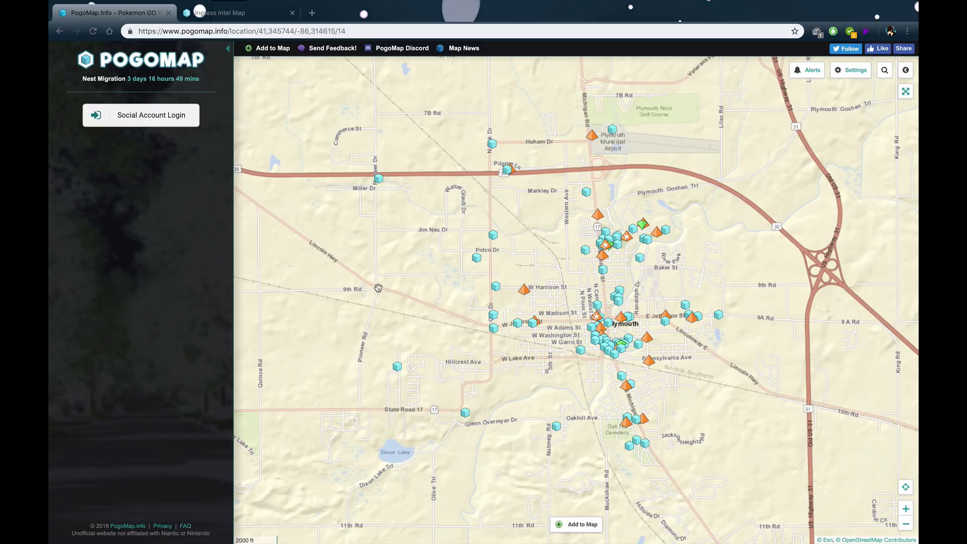
# Log in to PogoMap through the social account login using a Google account
pyautogui.click(158, 118)
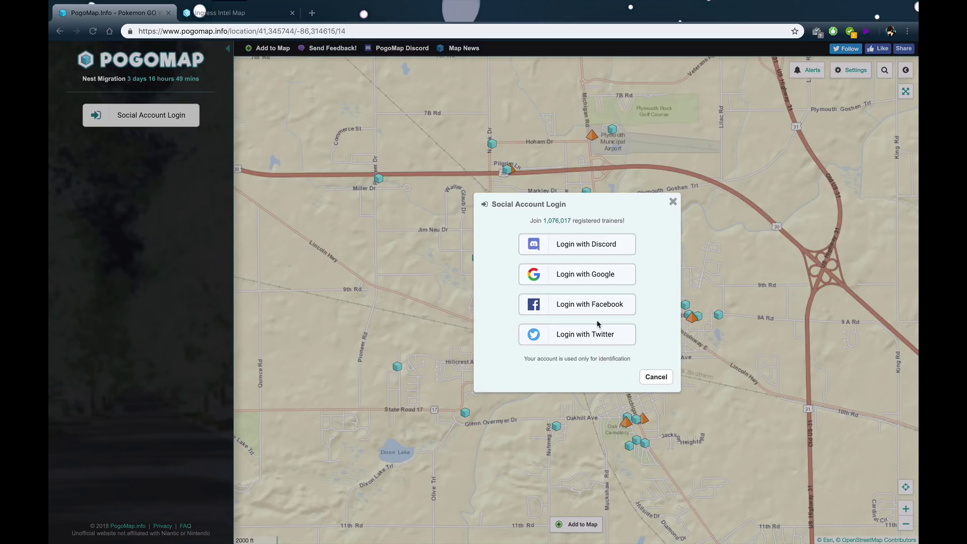
pyautogui.click(567, 276)
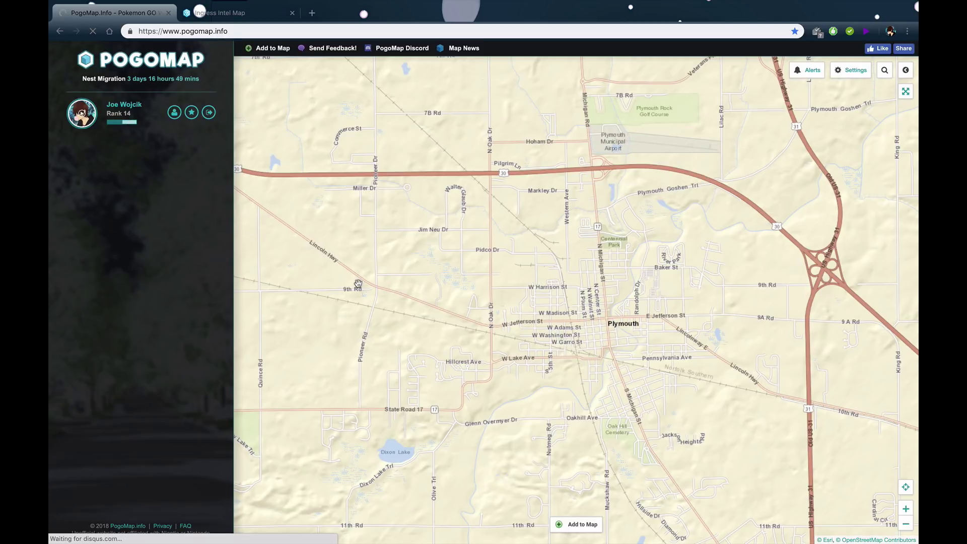
# Change the Visual map type to OpenStreetMap and save the settings
pyautogui.click(851, 70)
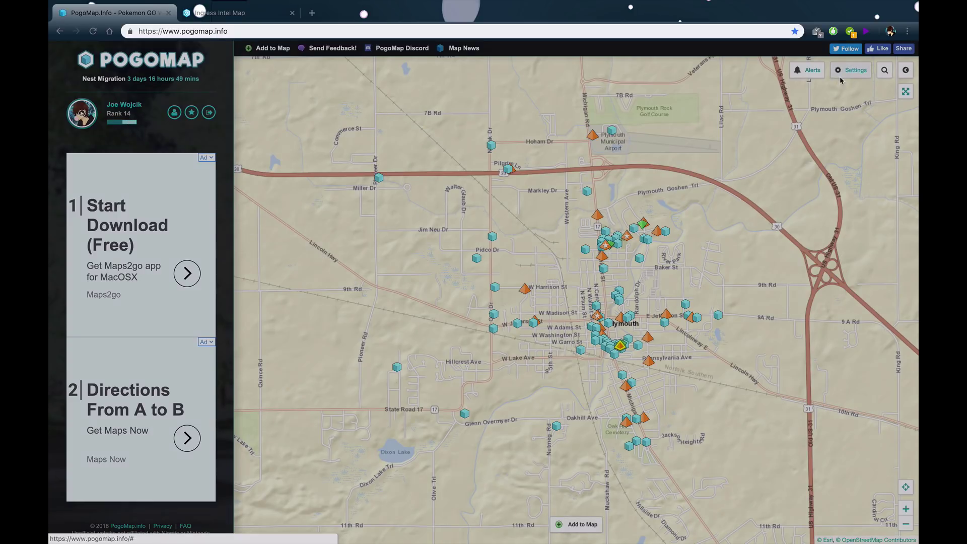
pyautogui.click(531, 210)
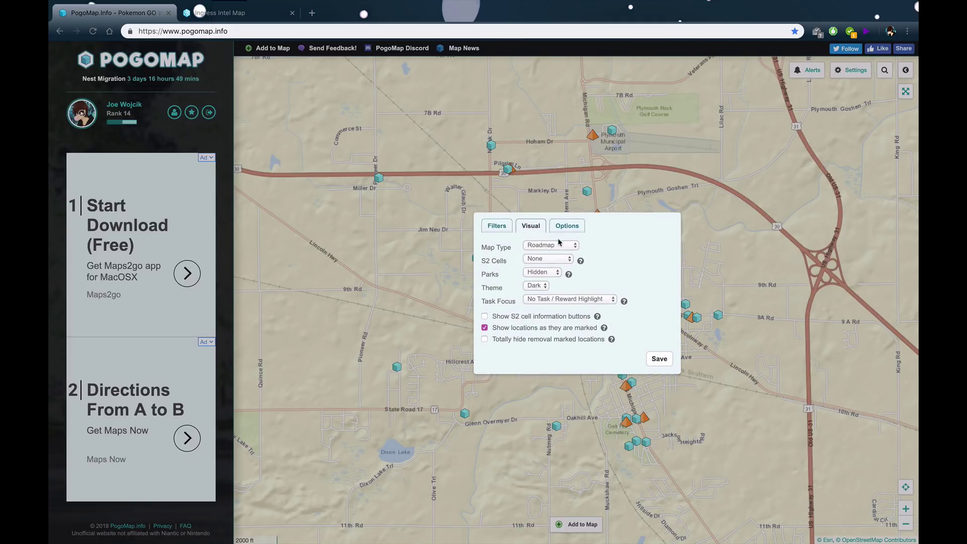
pyautogui.click(543, 248)
pyautogui.click(542, 264)
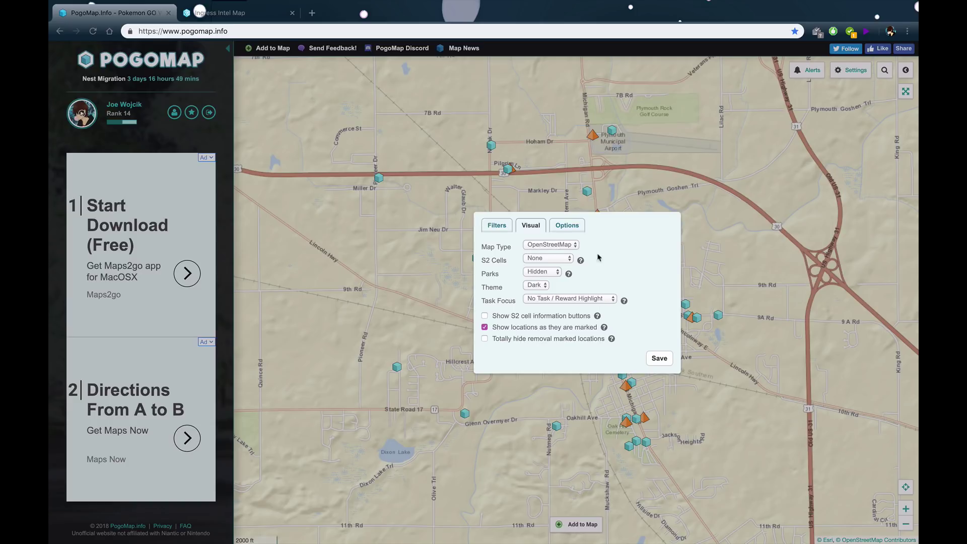
pyautogui.click(660, 359)
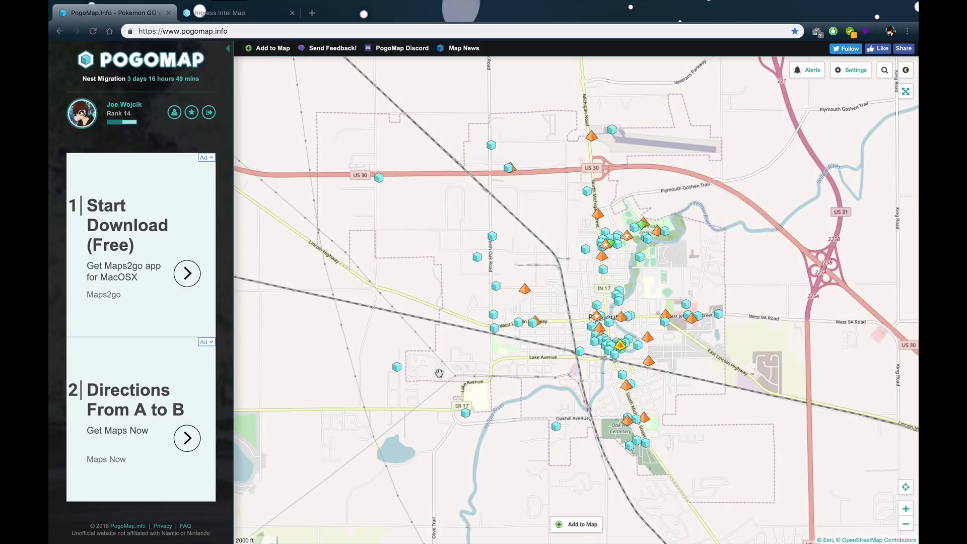
# Zoom in on Plymouth Medical Center and bring Stringer Cemetery into view
pyautogui.scroll(2, 485, 390)
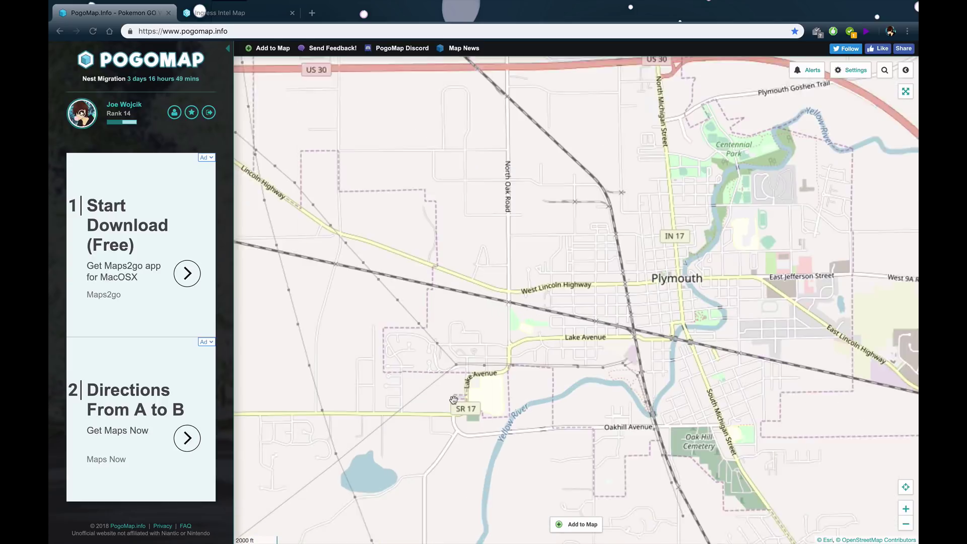
pyautogui.scroll(5, 507, 420)
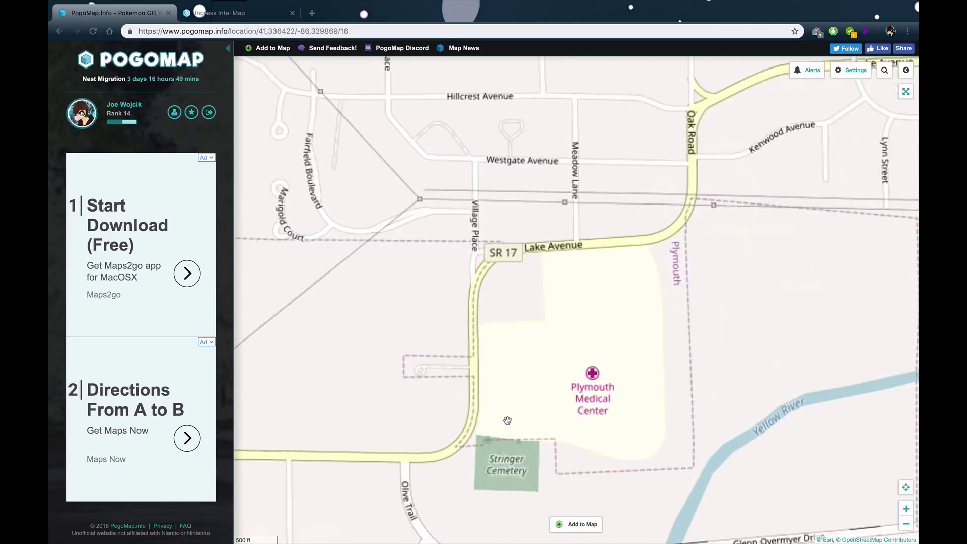
pyautogui.scroll(-1, 546, 396)
pyautogui.scroll(1, 546, 395)
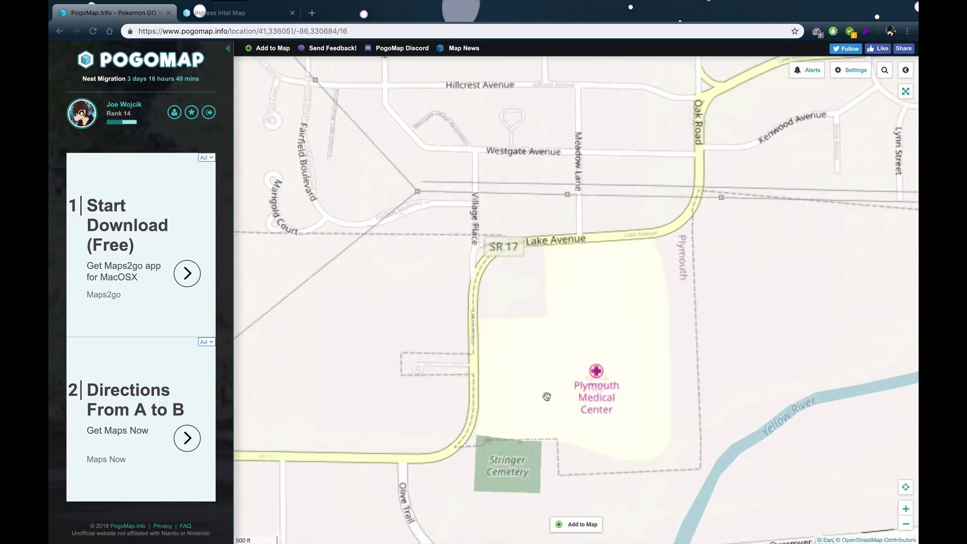
pyautogui.moveTo(537, 395); pyautogui.dragTo(537, 277)
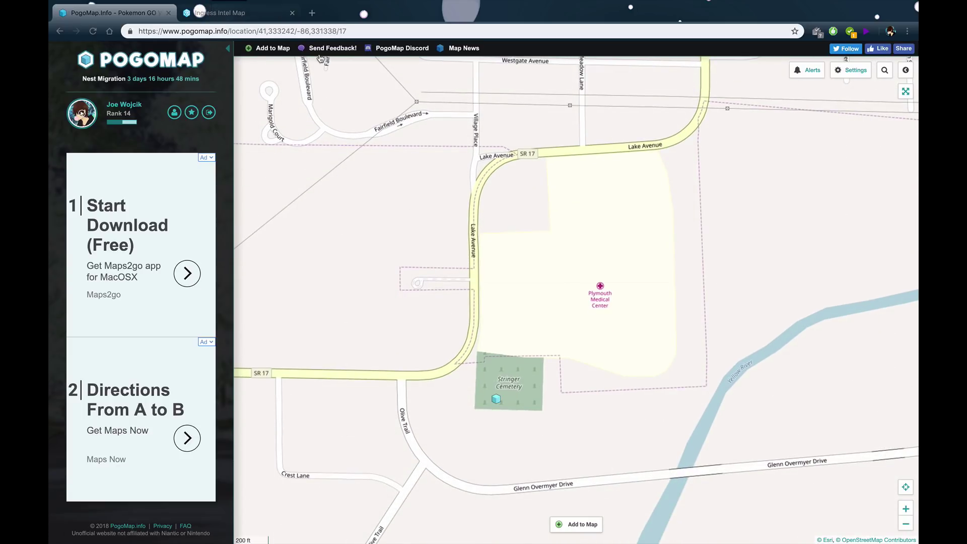
# Switch to the Ingress Intel Map tab showing the Welcome to Ingress page
pyautogui.click(214, 15)
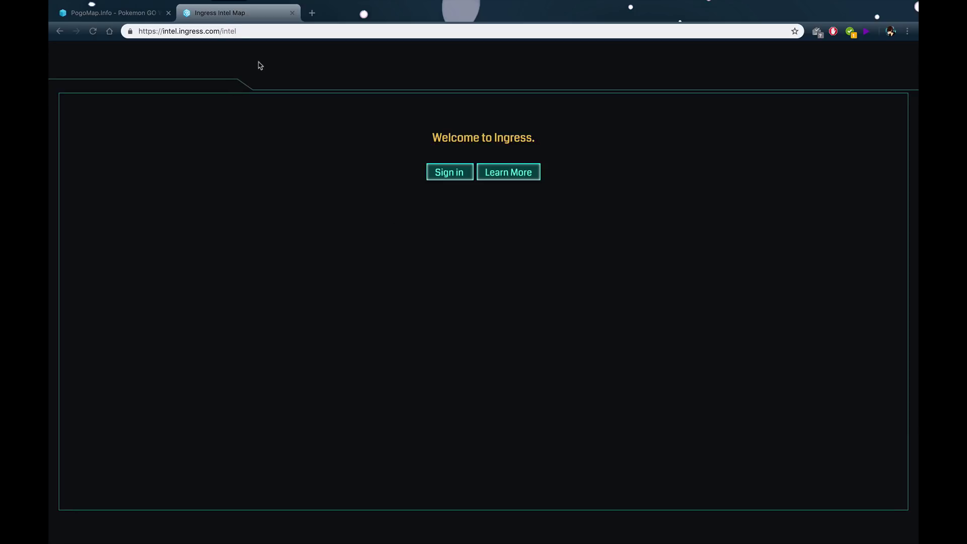
# Sign in, pan to State Rd 17, and open the St. Joseph Statue portal's details
pyautogui.click(444, 175)
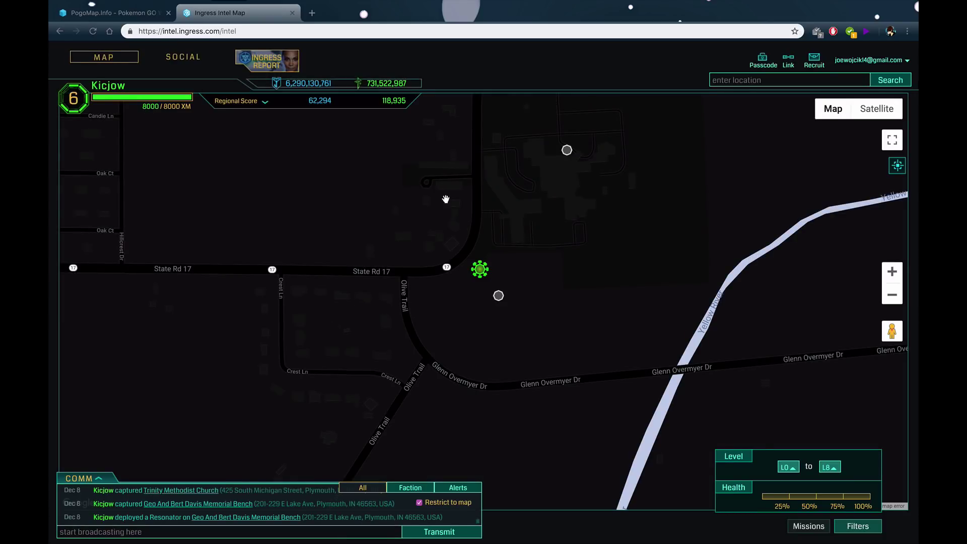
pyautogui.moveTo(446, 199); pyautogui.dragTo(411, 305)
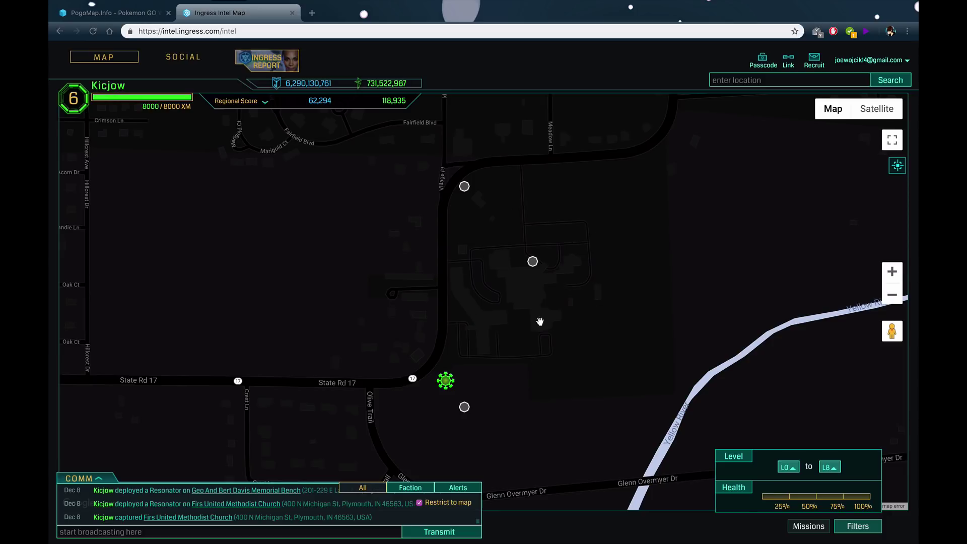
pyautogui.click(532, 261)
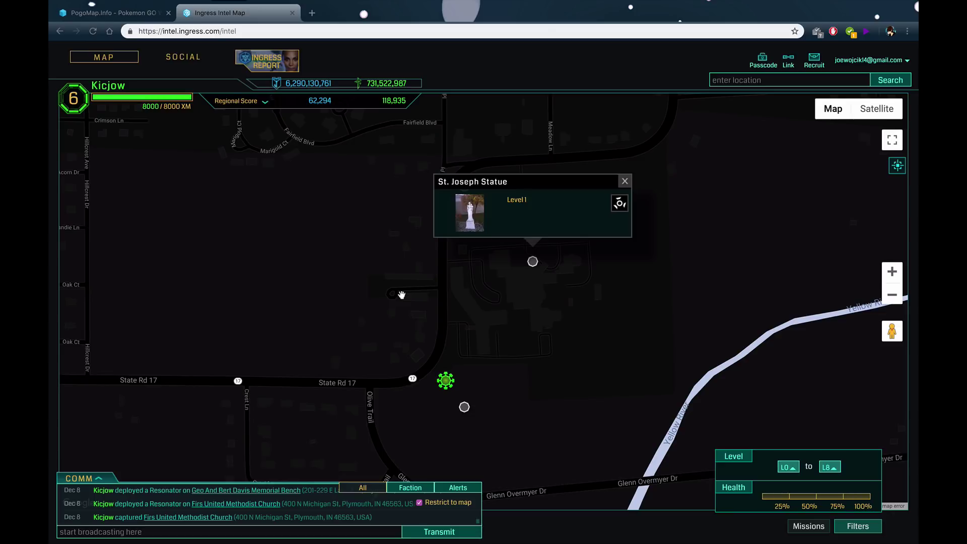
# Read the First Baptist Church and Lake/Stringer Cemetery portal names, then go back to PogoMap
pyautogui.click(498, 296)
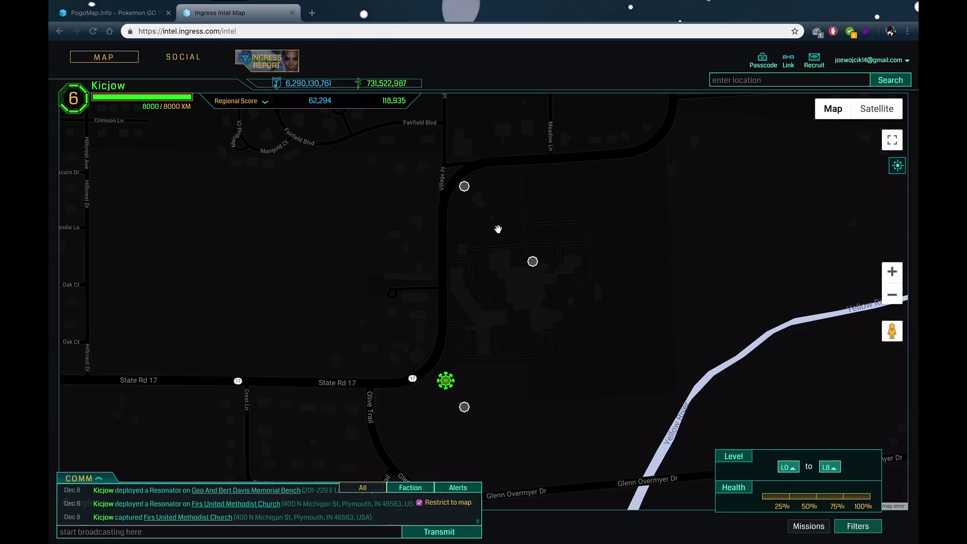
pyautogui.click(465, 187)
pyautogui.moveTo(479, 212); pyautogui.dragTo(476, 271)
pyautogui.moveTo(458, 403); pyautogui.dragTo(458, 381)
pyautogui.click(441, 419)
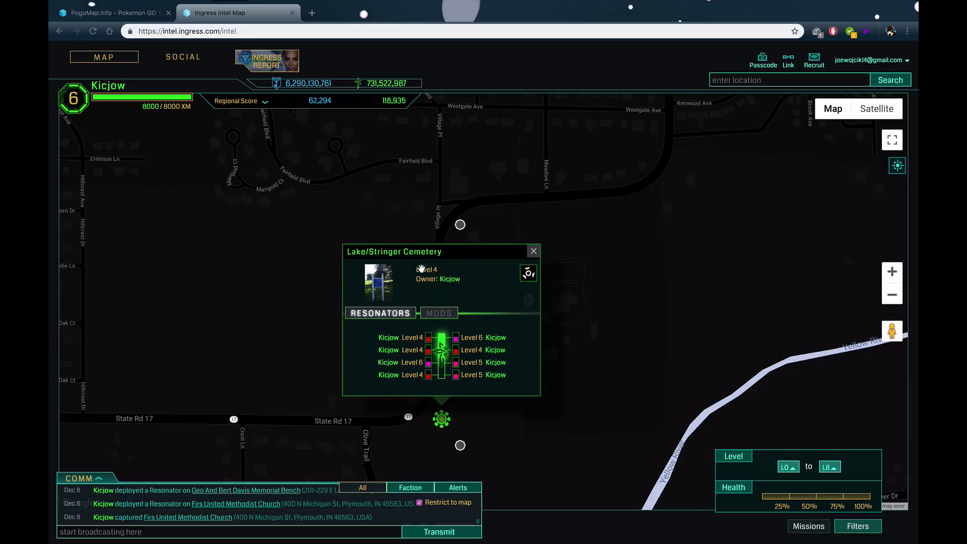
pyautogui.click(329, 189)
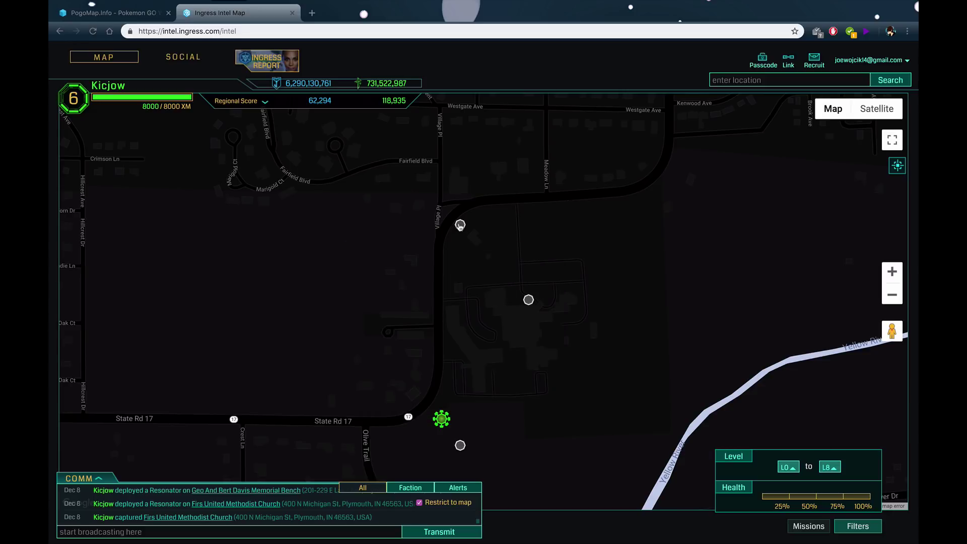
pyautogui.click(109, 13)
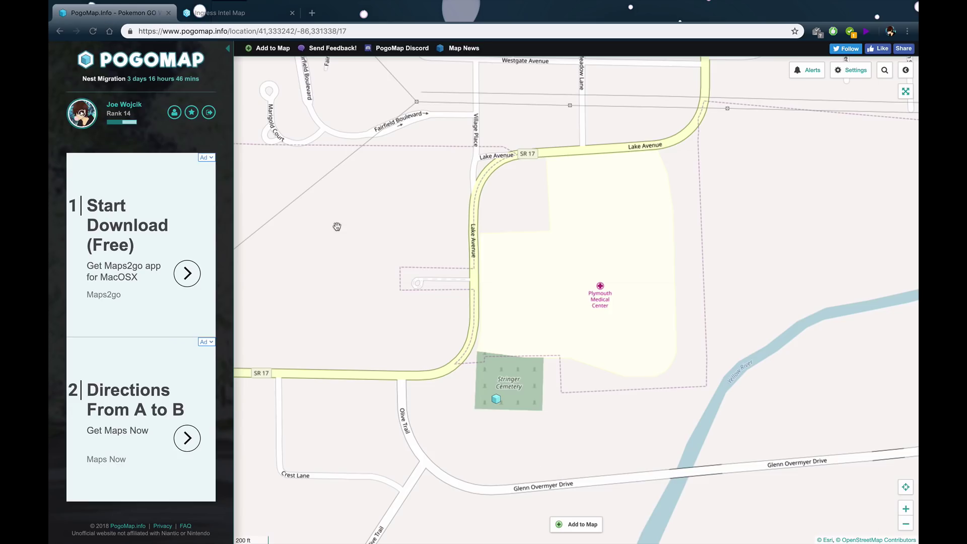
# Collapse the sidebar and start a new Add to Map entry as a PokeStop
pyautogui.click(228, 48)
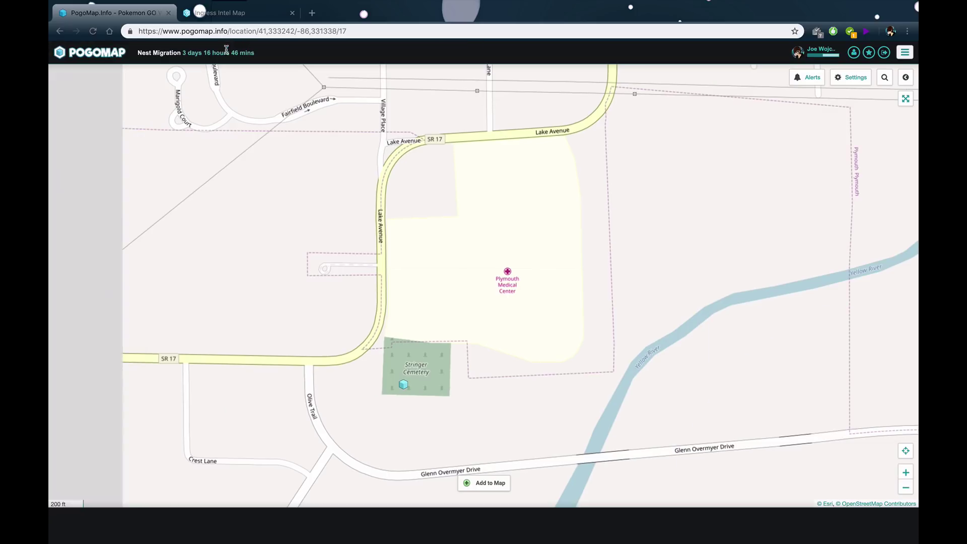
pyautogui.click(468, 485)
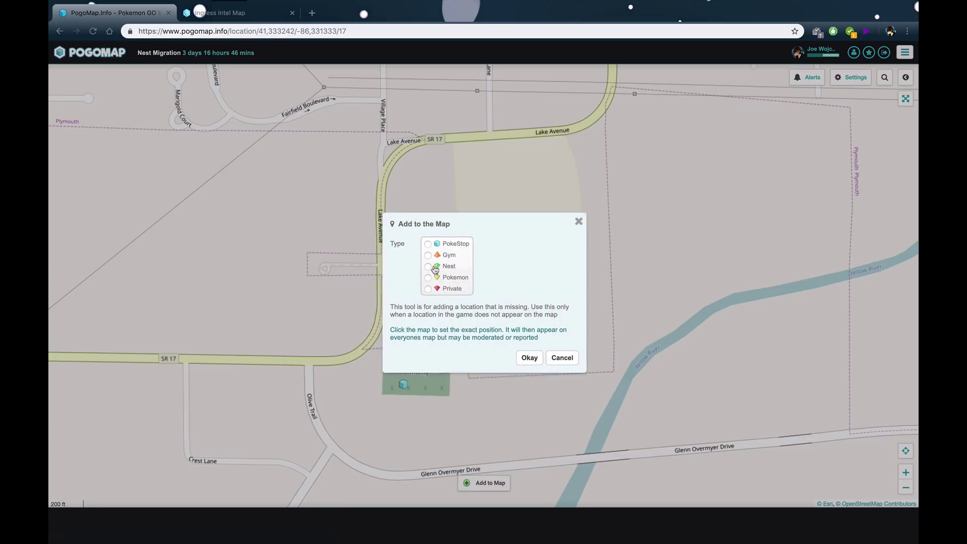
pyautogui.click(451, 245)
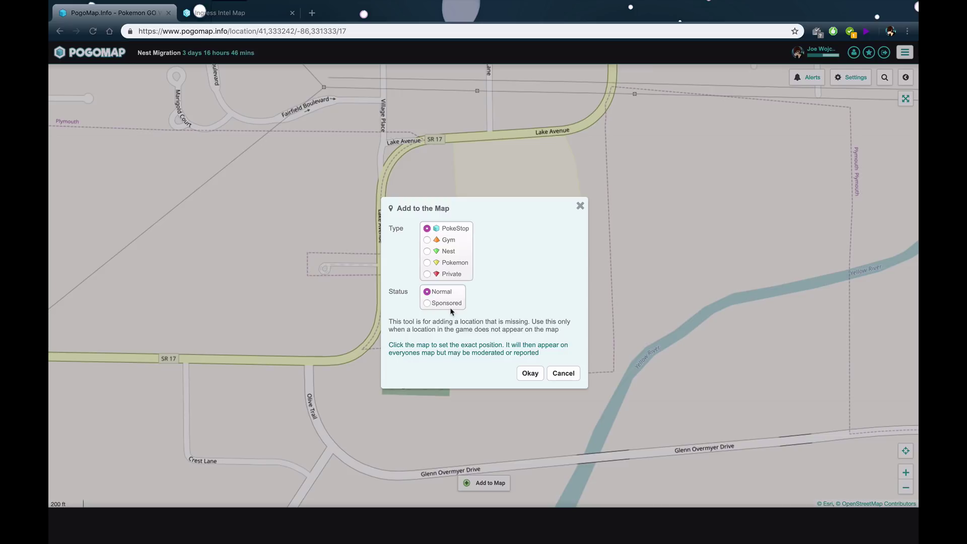
# Check the First Baptist Church portal name in Intel Map, then return to PogoMap
pyautogui.click(226, 14)
pyautogui.click(460, 225)
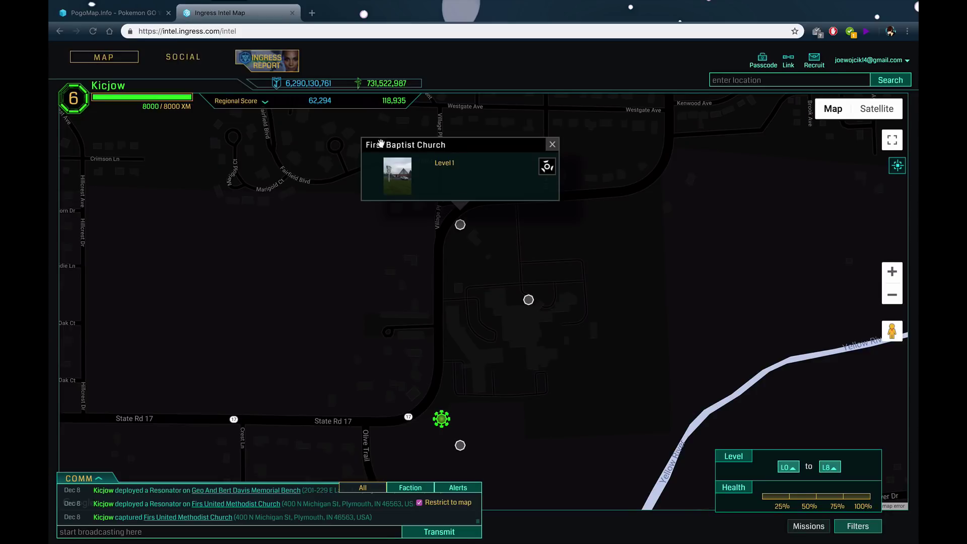
pyautogui.click(146, 14)
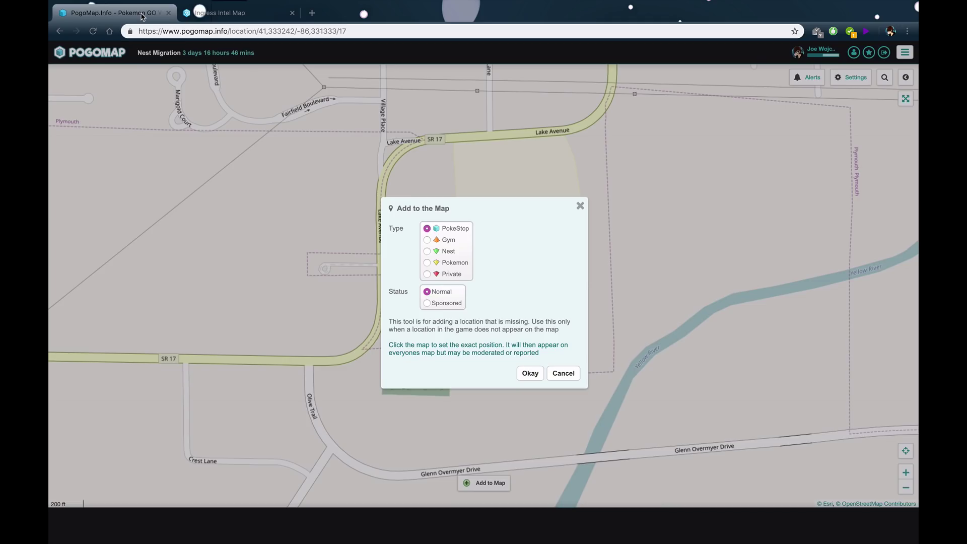
# Place the PokeStop marker by Lake Avenue near the hospital's northwest corner
pyautogui.click(530, 373)
pyautogui.moveTo(534, 376)
pyautogui.mouseDown()
pyautogui.moveTo(466, 309)
pyautogui.moveTo(403, 167)
pyautogui.moveTo(399, 194)
pyautogui.moveTo(419, 189)
pyautogui.moveTo(397, 183)
pyautogui.moveTo(421, 165)
pyautogui.moveTo(410, 166)
pyautogui.mouseUp()
pyautogui.click(430, 194)
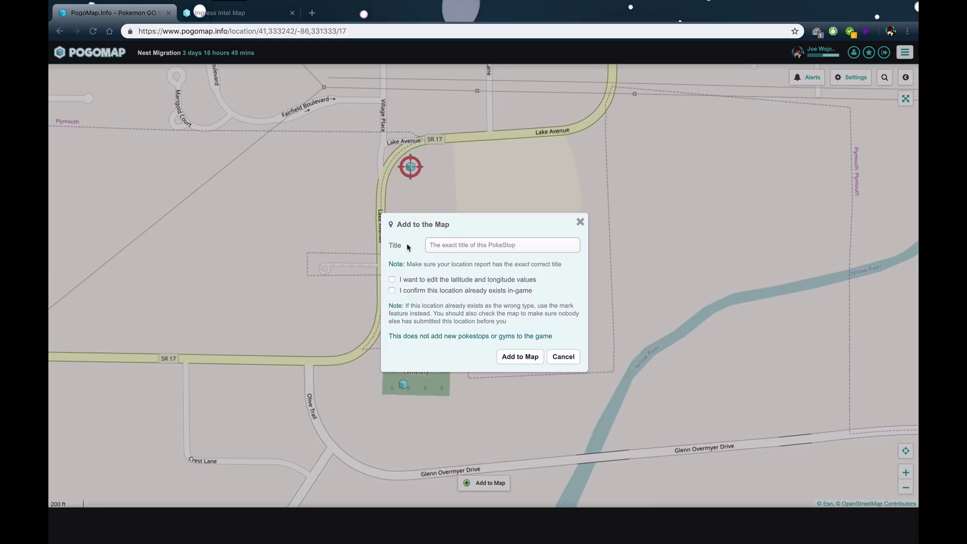
# Title the PokeStop 'First Baptist Church' from the Intel portal name and enable manual coordinate editing
pyautogui.click(222, 13)
pyautogui.moveTo(447, 145); pyautogui.dragTo(359, 147)
pyautogui.hotkey('ctrl', 'c')
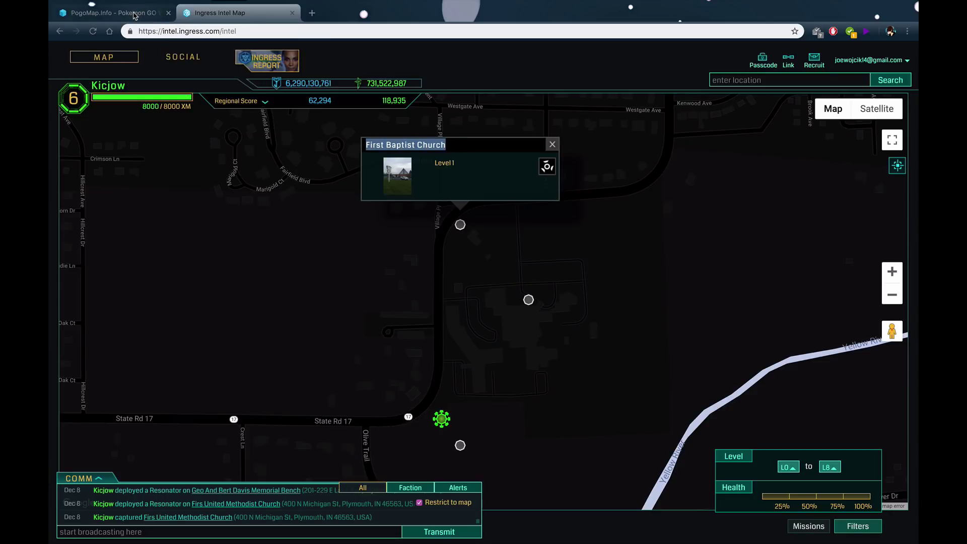
pyautogui.click(136, 14)
pyautogui.hotkey('ctrl', 'v')
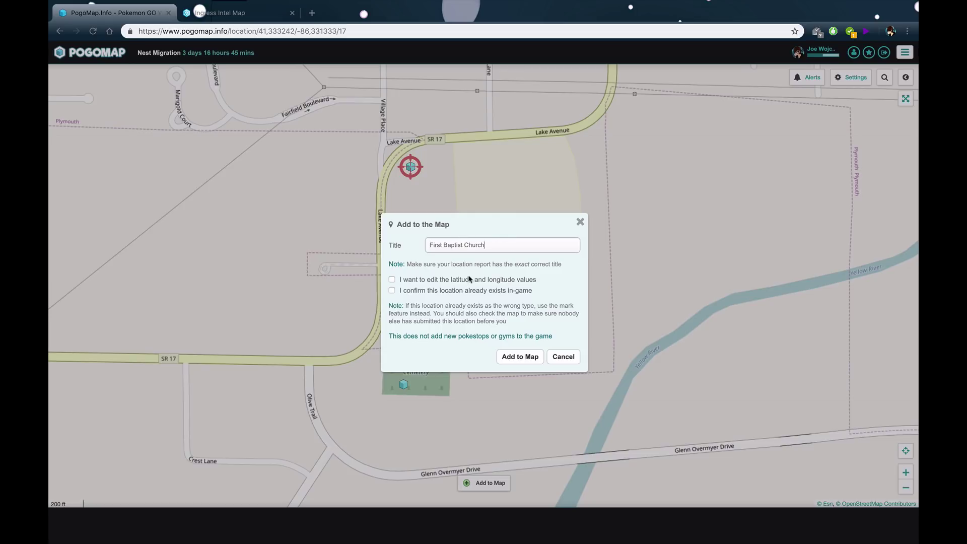
pyautogui.click(434, 282)
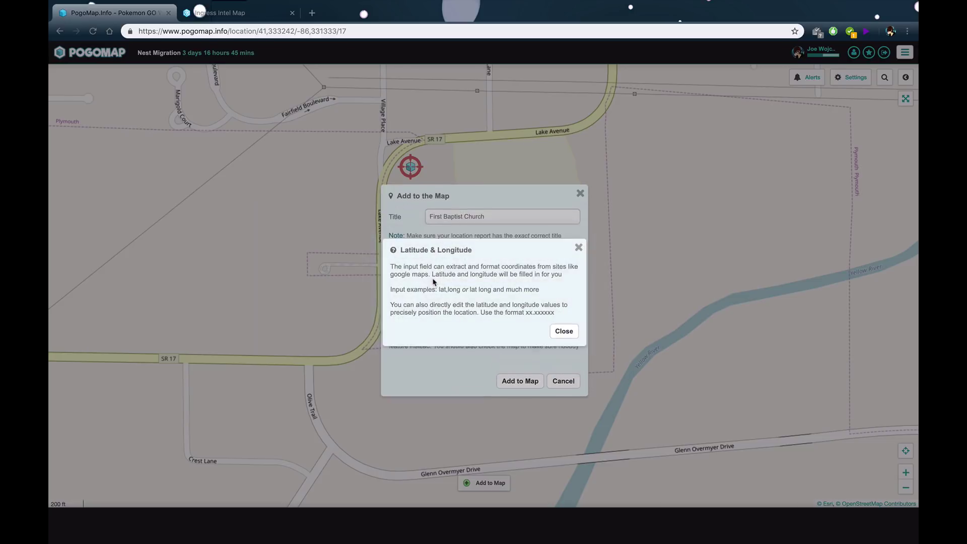
pyautogui.click(565, 332)
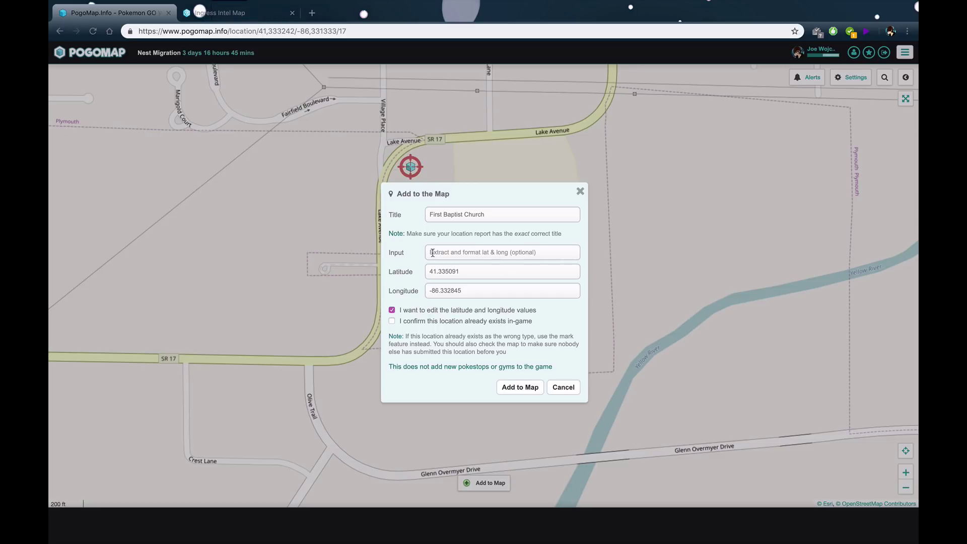
# Paste the First Baptist Church portal link to set coordinates 41.33514, -86.332992
pyautogui.click(215, 17)
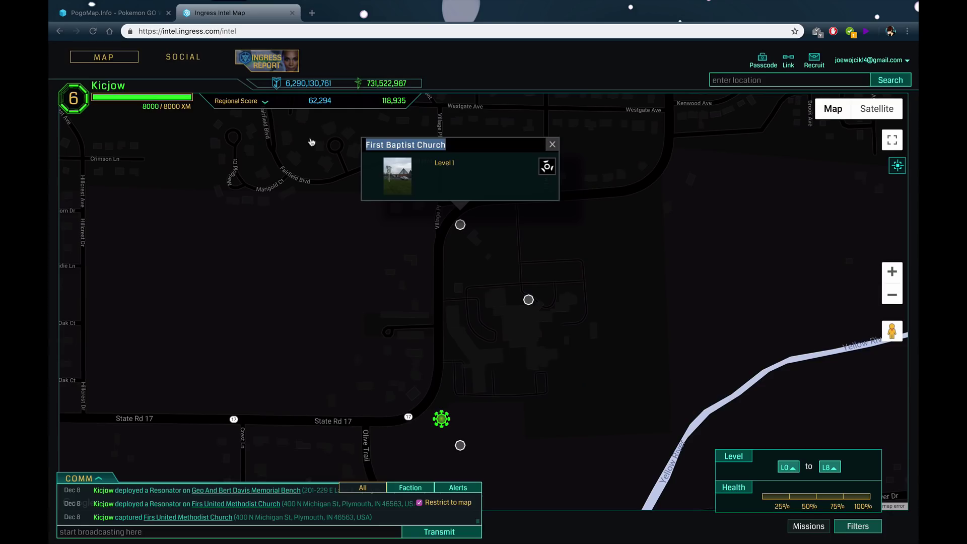
pyautogui.click(460, 225)
pyautogui.click(460, 225)
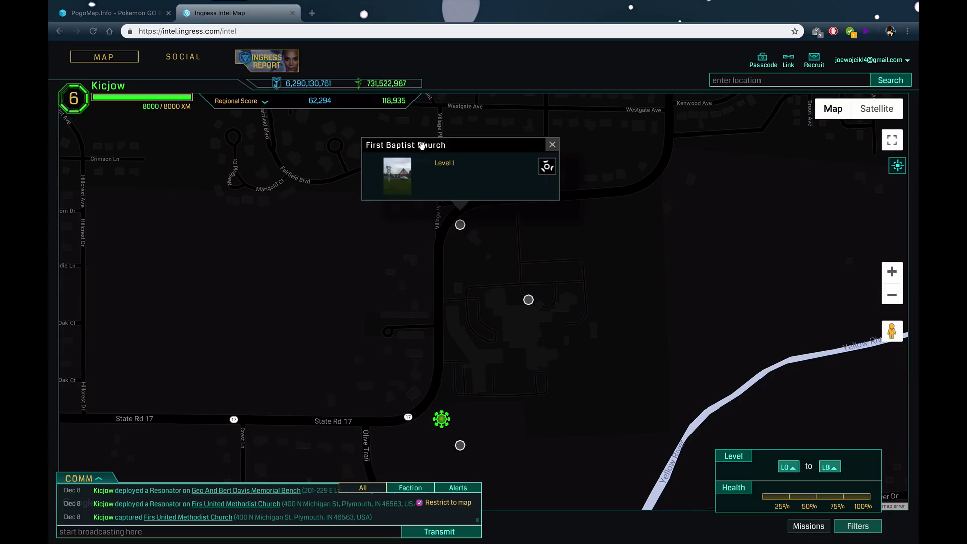
pyautogui.click(789, 58)
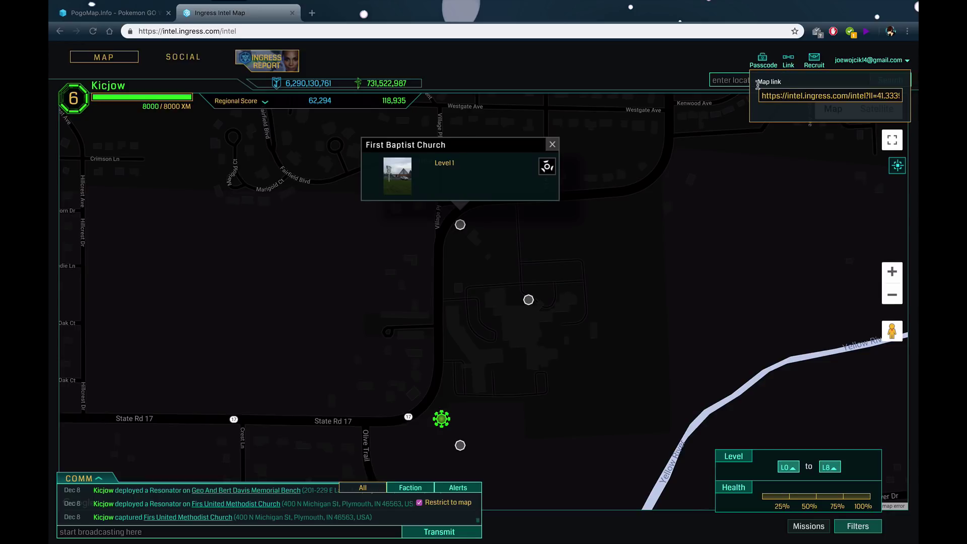
pyautogui.click(779, 95)
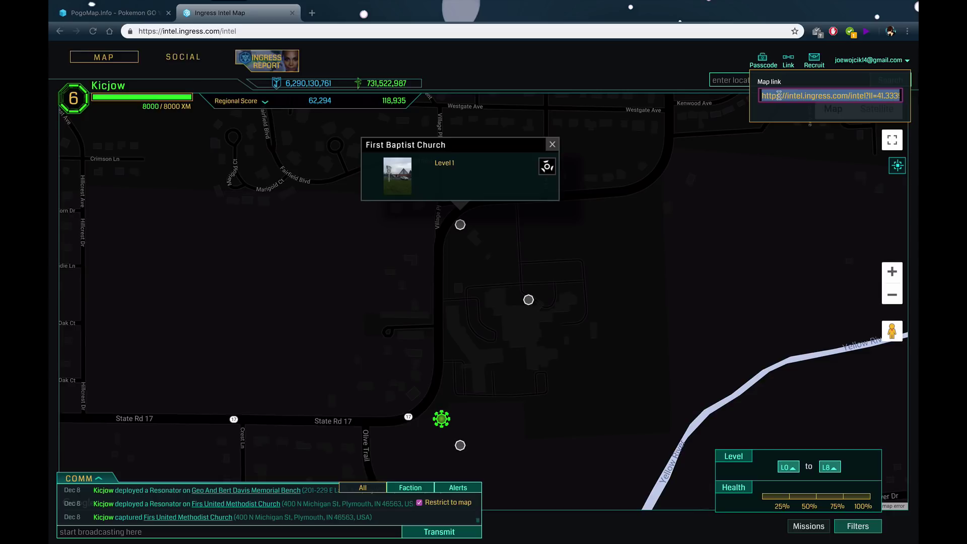
pyautogui.click(117, 13)
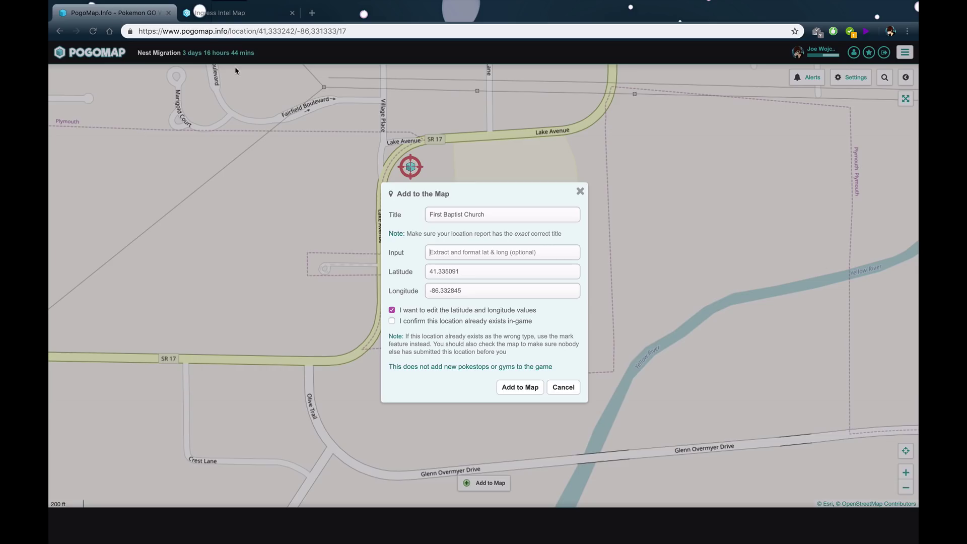
pyautogui.click(451, 253)
pyautogui.write('https://intel.ingress.com/intel?ll=41.333939,-86.332506&z=17&pll=41.33514,-86.332992')
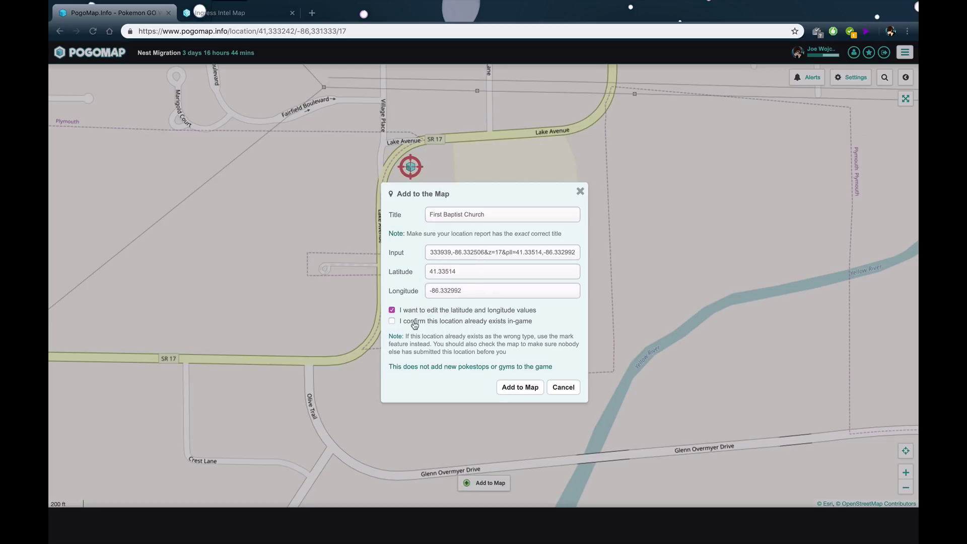
# Confirm First Baptist Church exists in-game and submit it, earning 400 RP
pyautogui.click(436, 322)
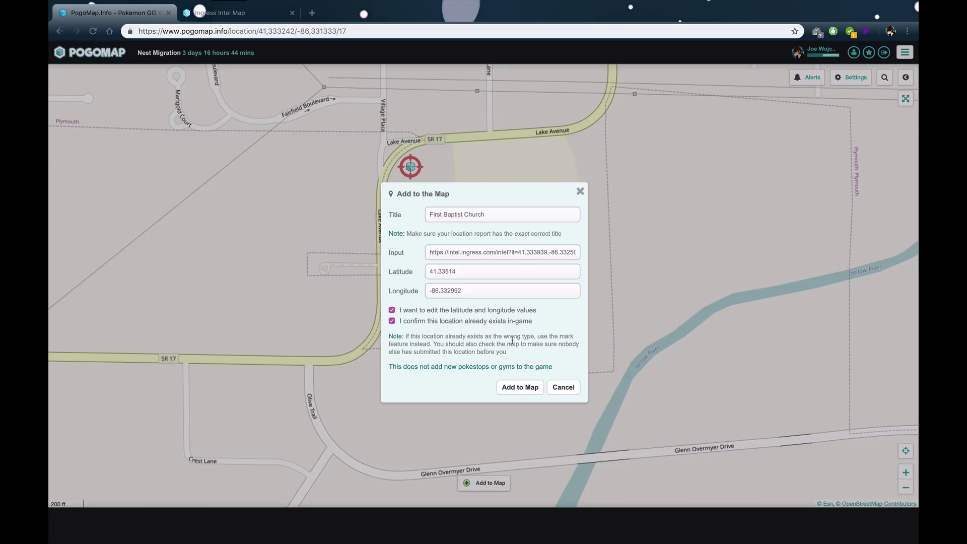
pyautogui.click(522, 388)
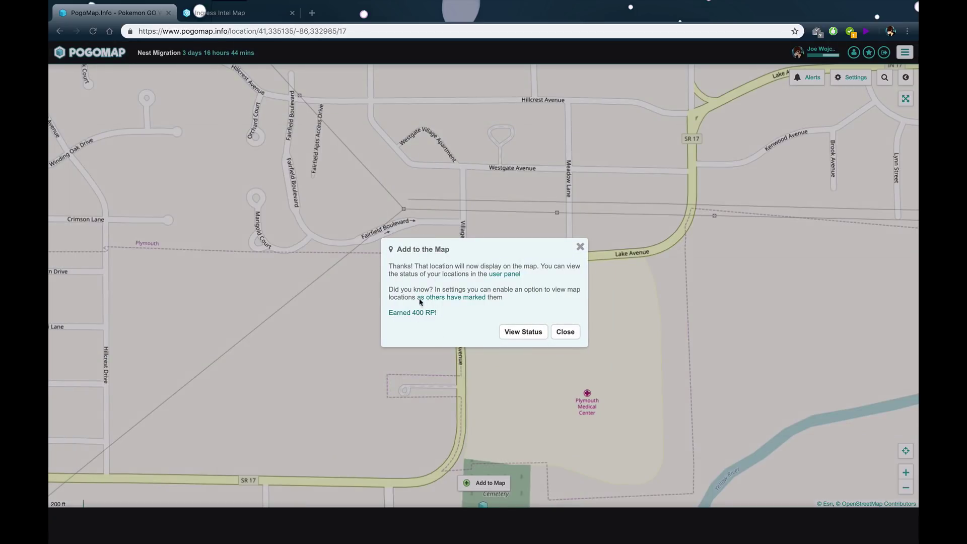
pyautogui.click(575, 331)
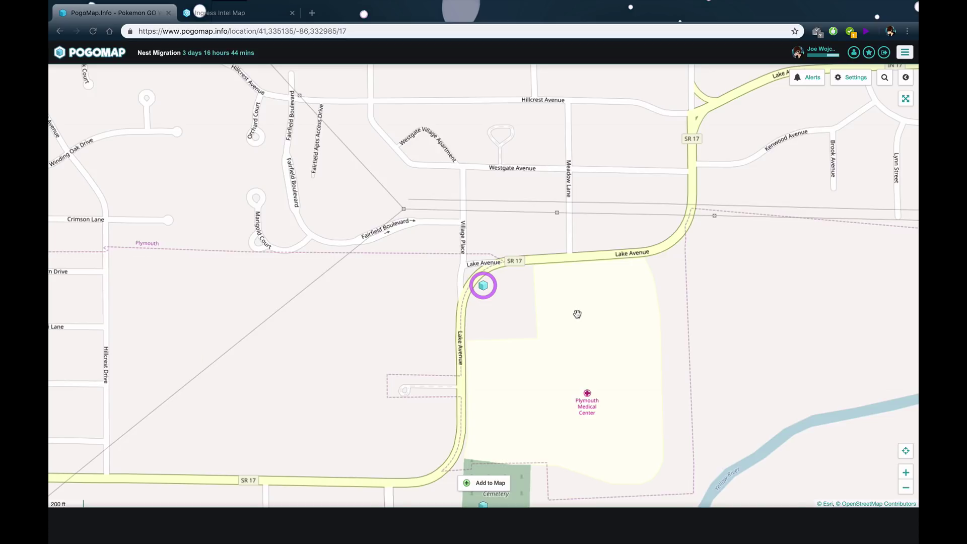
# Pan the map to show Stringer Cemetery and its PokeStop below the new marker
pyautogui.moveTo(576, 312); pyautogui.dragTo(550, 175)
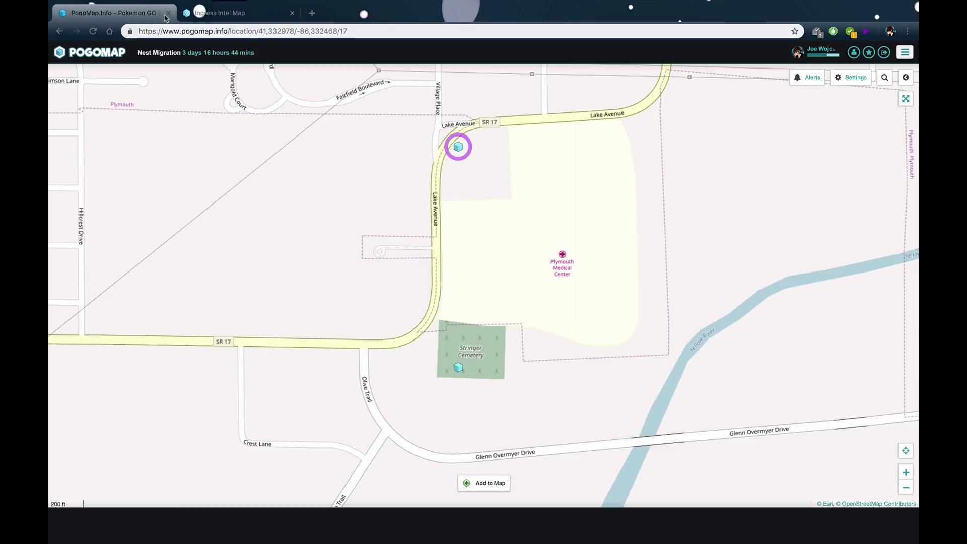
# Open the Lake/Stringer Cemetery portal's details in Ingress Intel and select its name for copying
pyautogui.click(212, 13)
pyautogui.moveTo(386, 258); pyautogui.dragTo(407, 211)
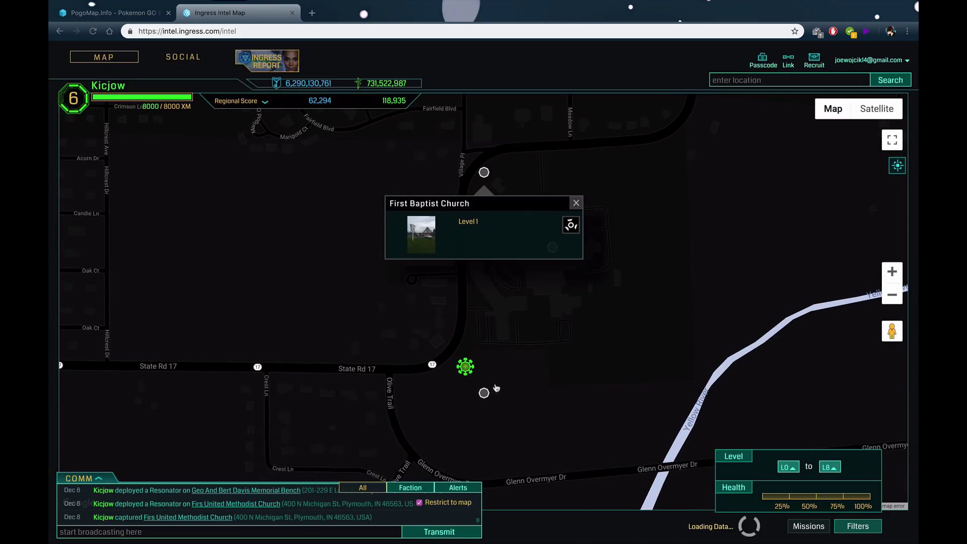
pyautogui.click(465, 366)
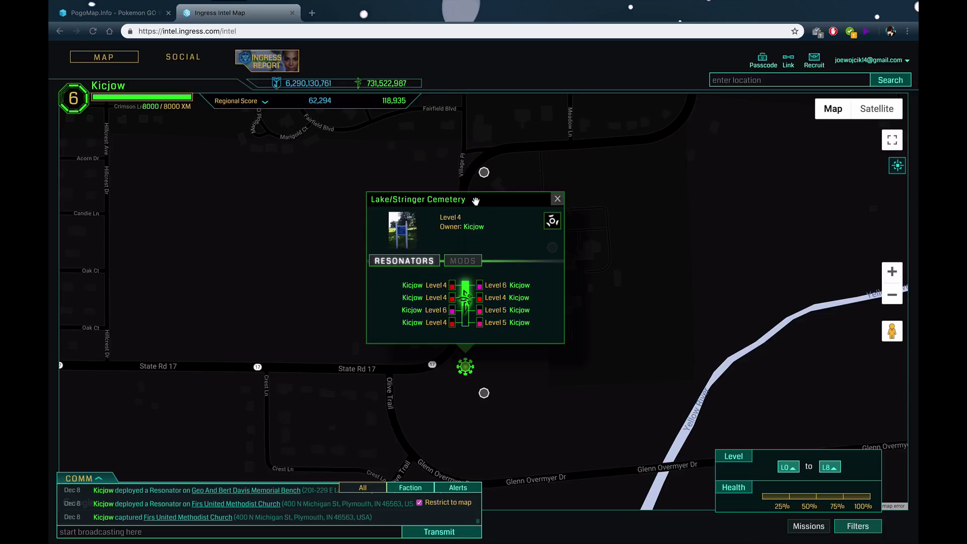
pyautogui.moveTo(469, 201); pyautogui.dragTo(366, 197)
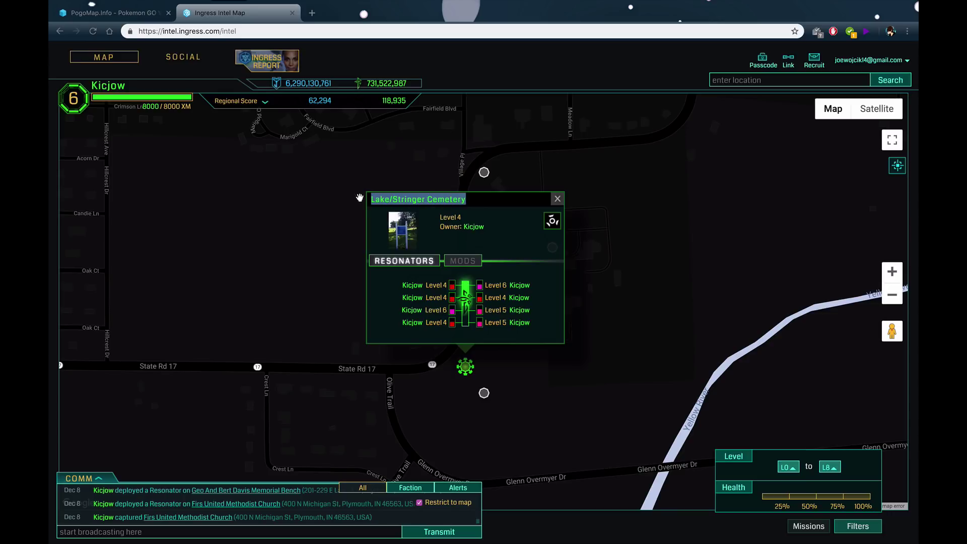
# Start a new Gym entry at the Stringer Cemetery corner, titled 'Lake/Stringer Cemetery'
pyautogui.click(123, 16)
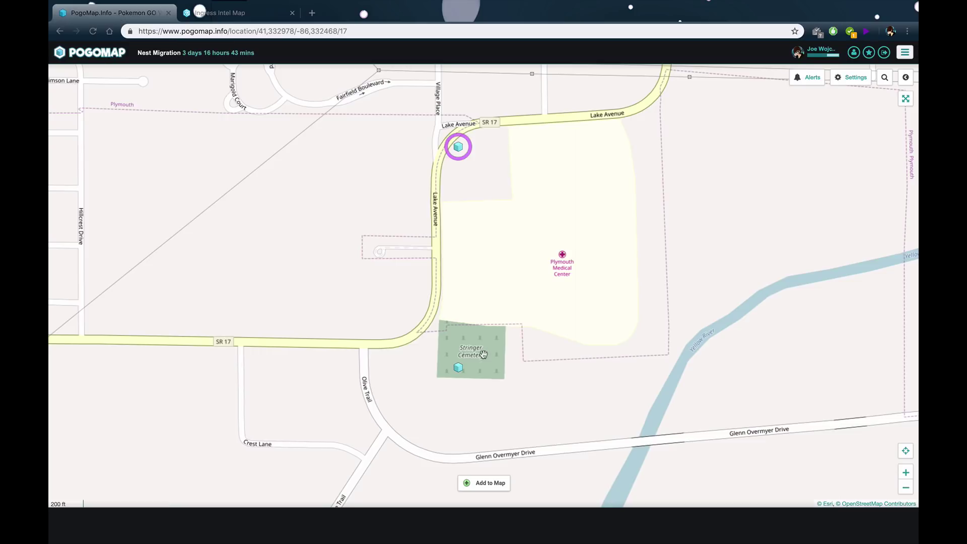
pyautogui.click(478, 482)
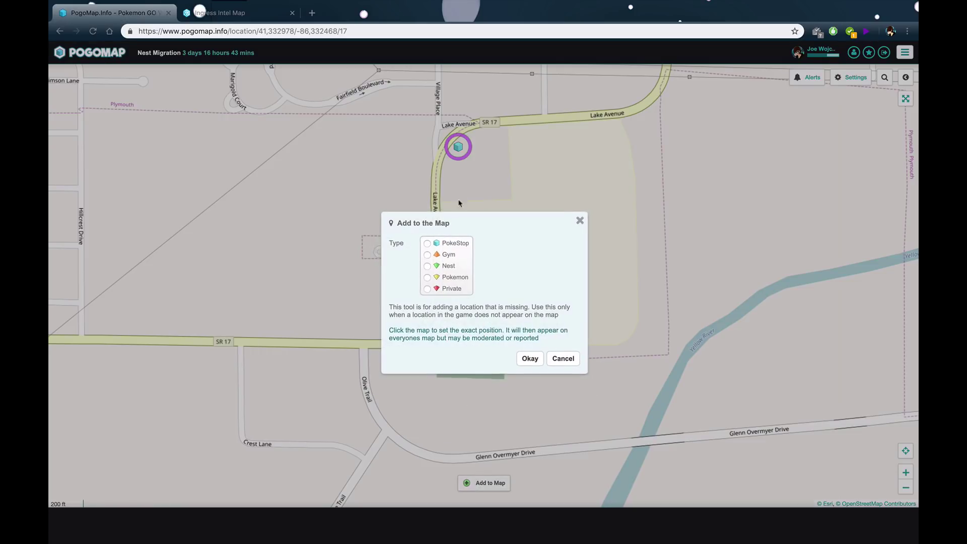
pyautogui.click(447, 255)
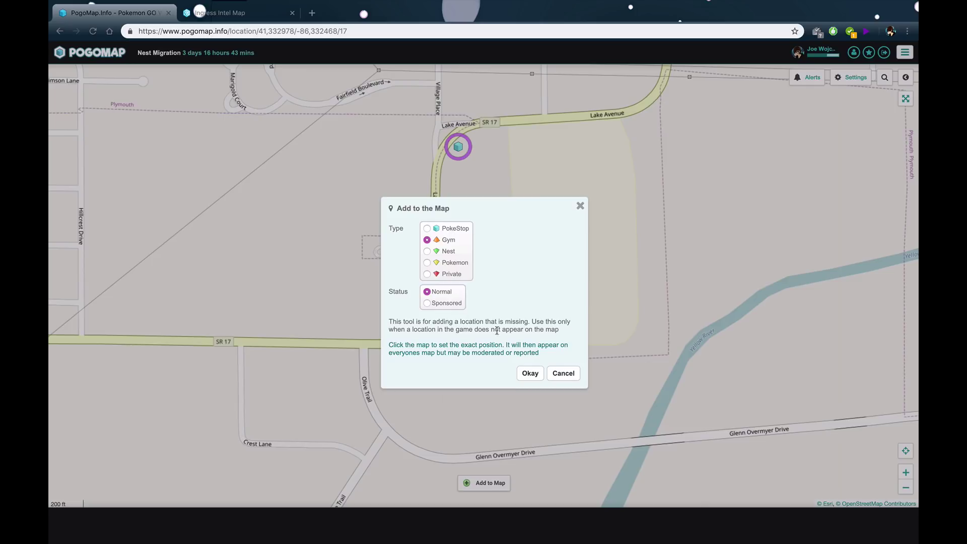
pyautogui.click(530, 374)
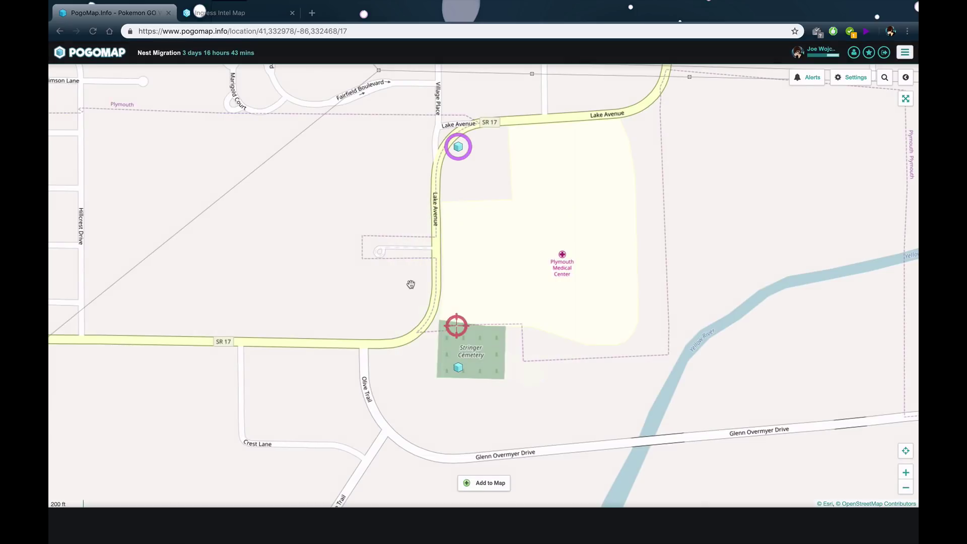
pyautogui.click(429, 328)
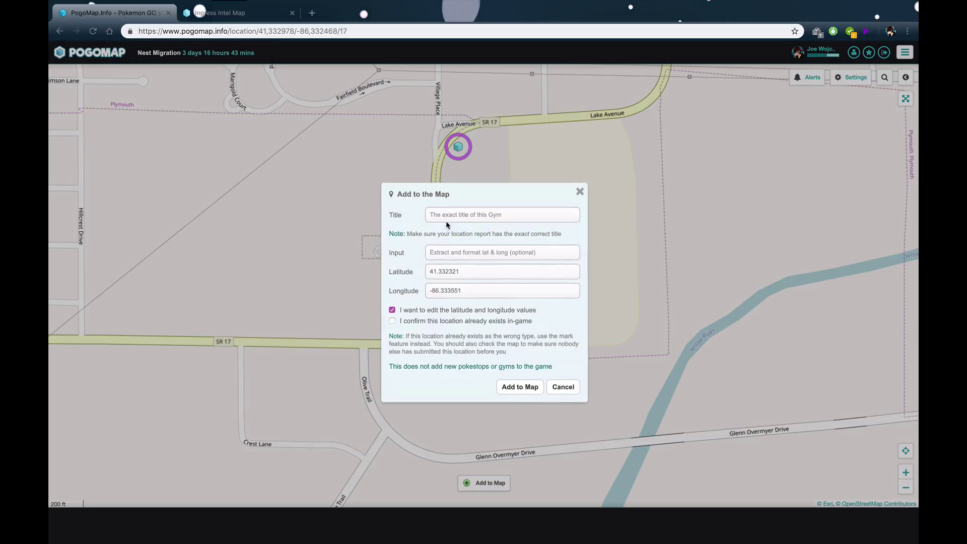
pyautogui.click(442, 214)
pyautogui.write('Lake Stringer Cemetery')
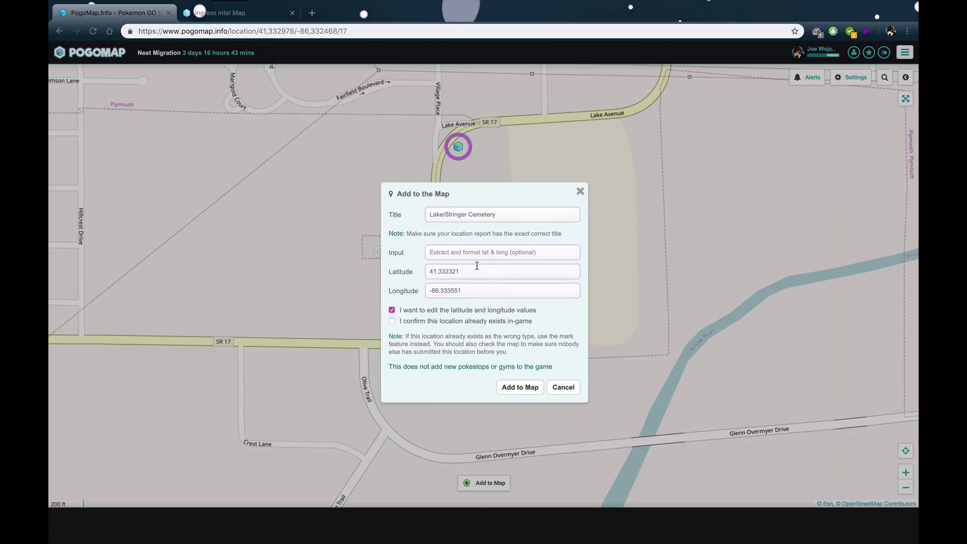
# Copy the cemetery portal's Intel map link and paste it into the gym form's coordinates
pyautogui.click(272, 15)
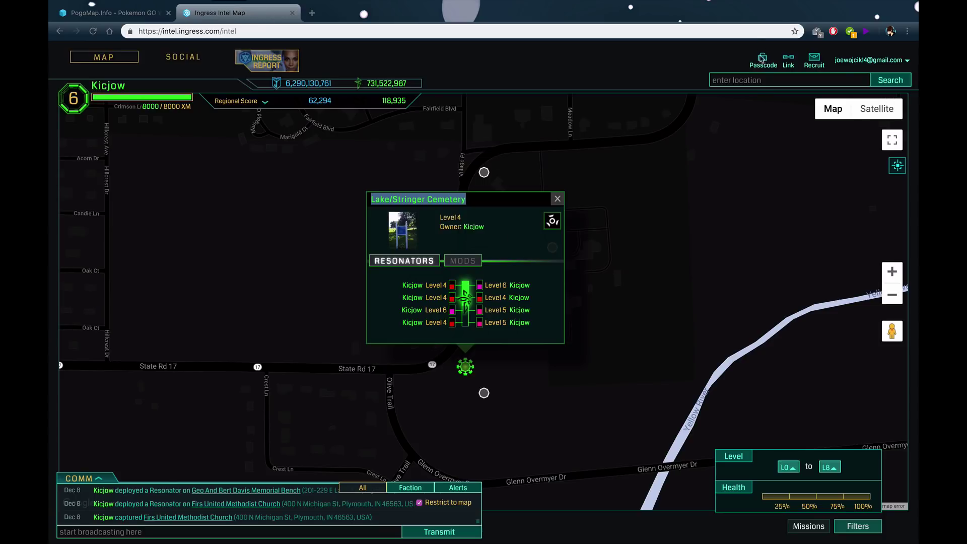
pyautogui.click(788, 60)
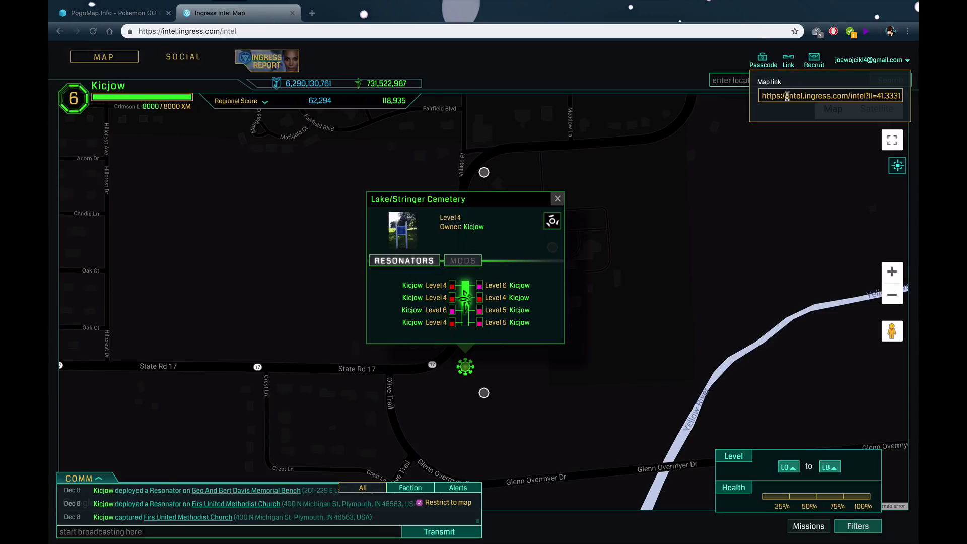
pyautogui.click(786, 97)
pyautogui.click(116, 13)
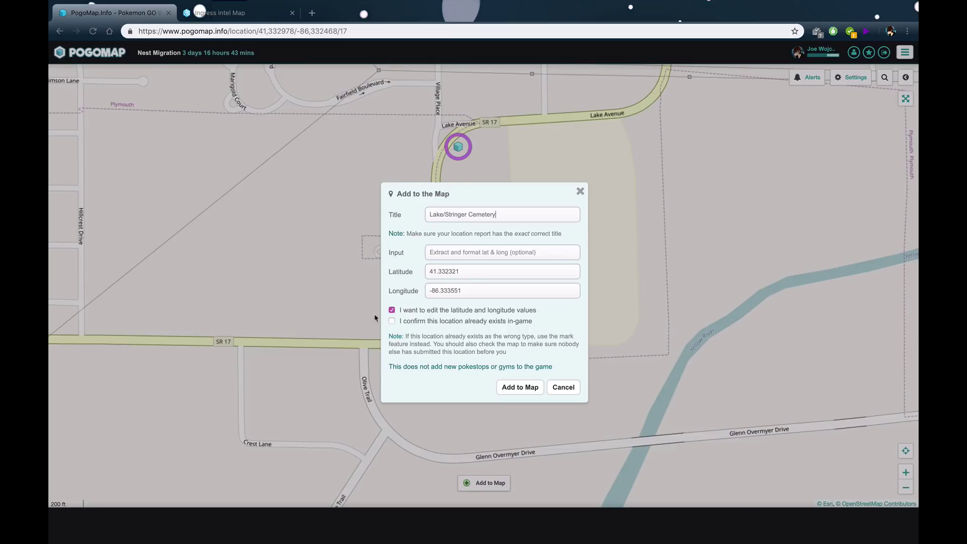
pyautogui.hotkey('ctrl', 'v')
# Confirm the gym exists in-game, submit it, and dismiss the thank-you dialog
pyautogui.click(409, 322)
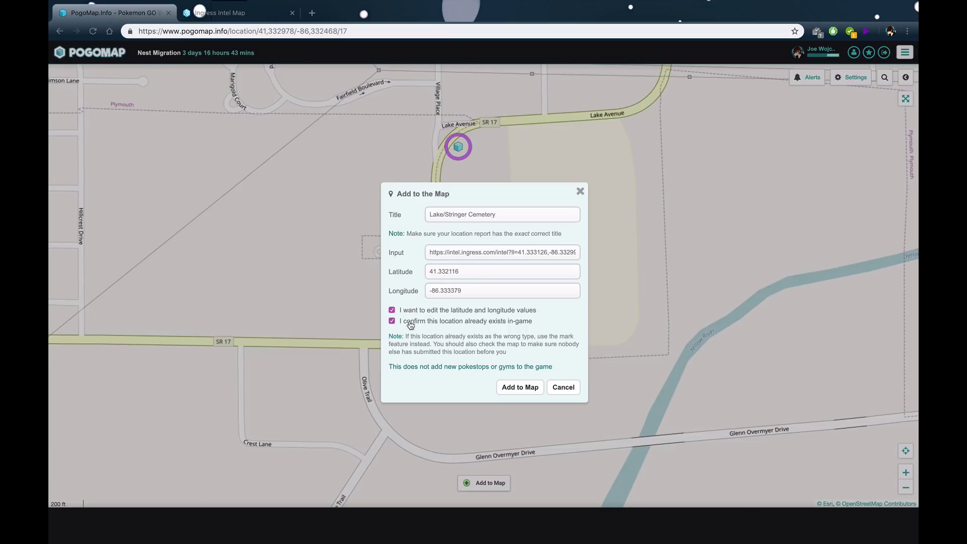
pyautogui.click(509, 388)
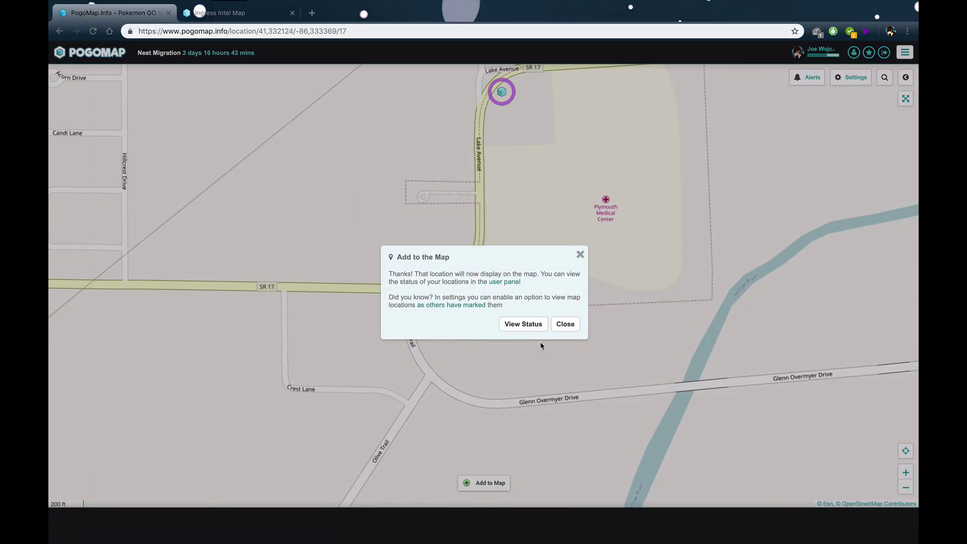
pyautogui.click(564, 325)
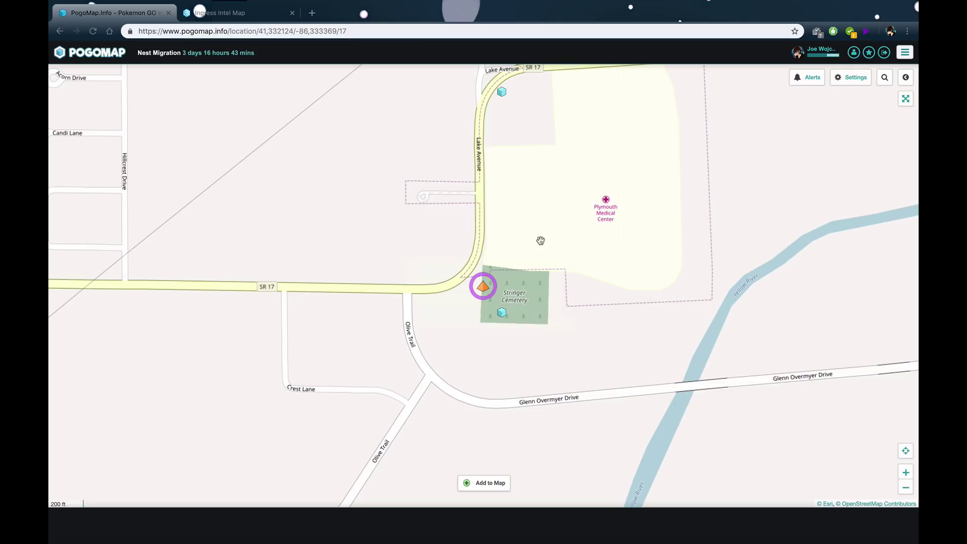
# Recentre the map and open the Lake/Stringer Cemetery gym marker's detail page
pyautogui.moveTo(540, 240); pyautogui.dragTo(526, 273)
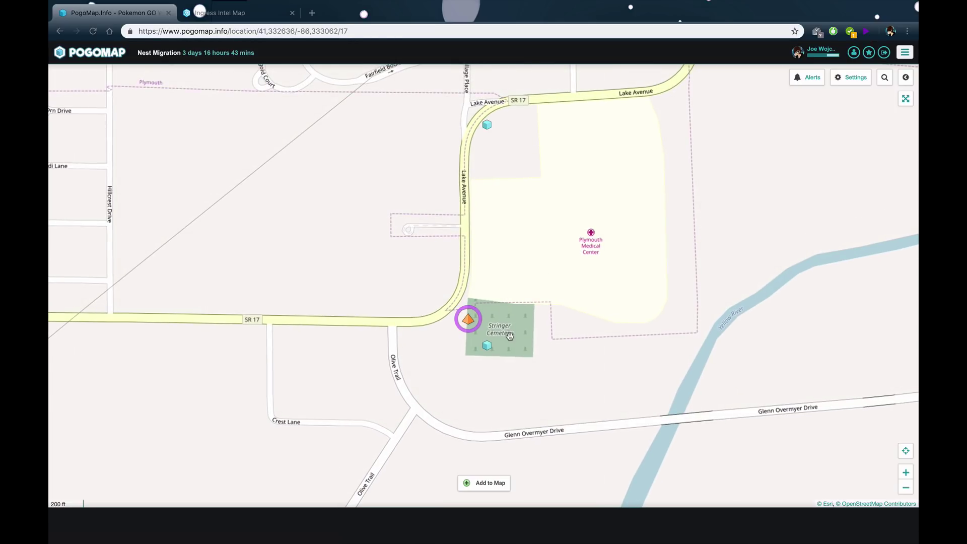
pyautogui.click(468, 320)
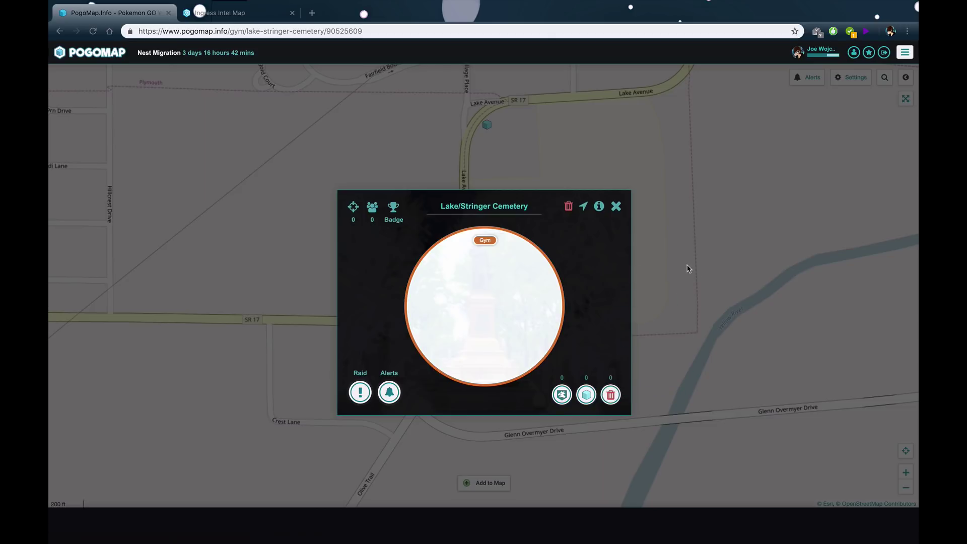
# Compare the gym with its Ingress Intel portal, then close the gym details
pyautogui.click(210, 14)
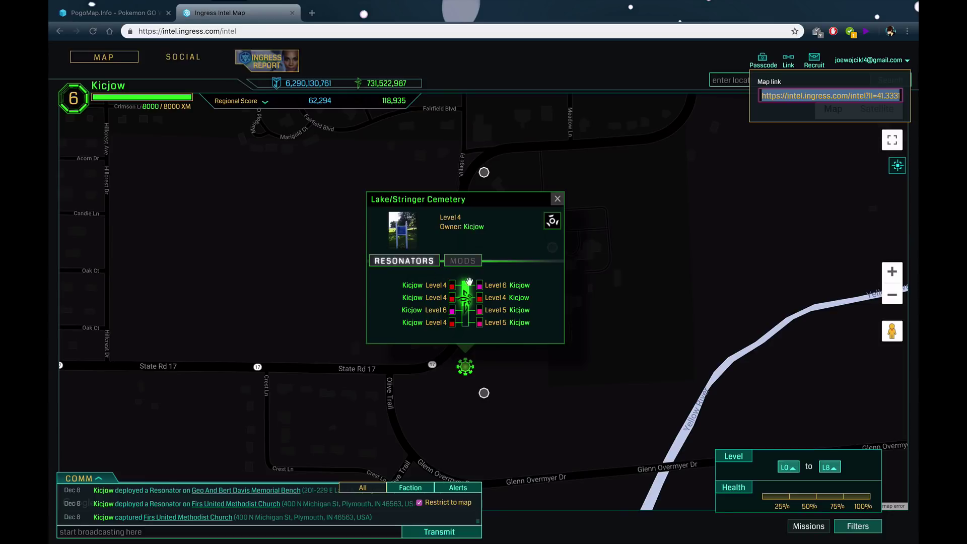
pyautogui.click(149, 18)
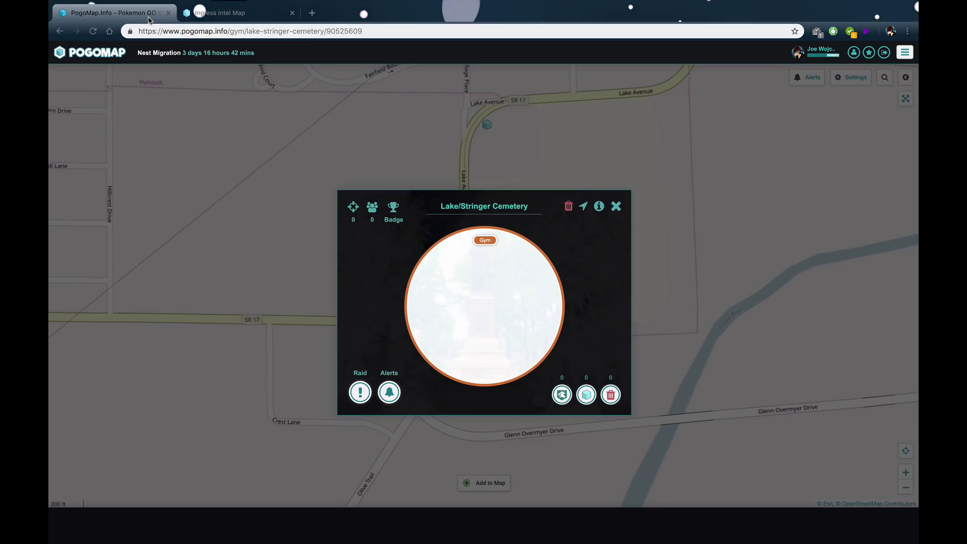
pyautogui.click(672, 297)
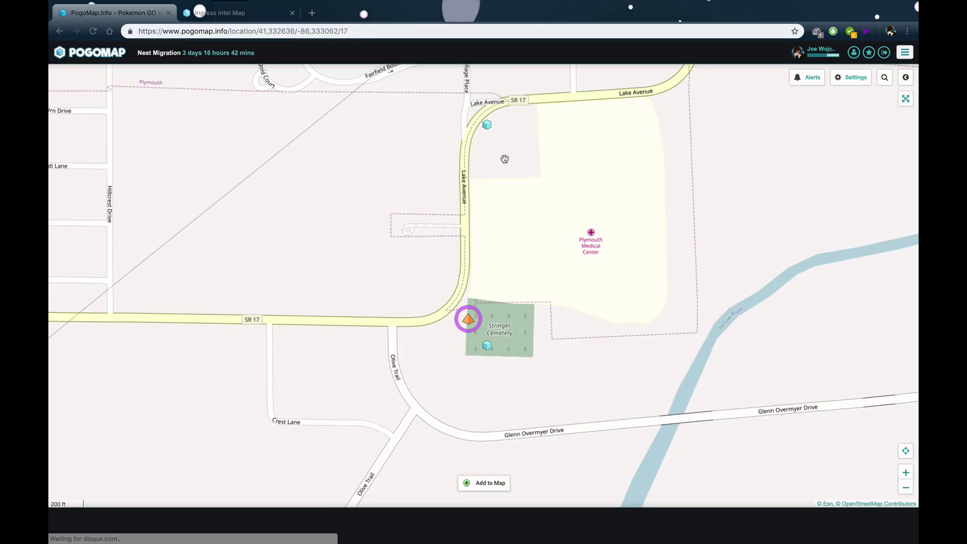
# View and close the First Baptist Church PokeStop details, then zoom out
pyautogui.click(486, 127)
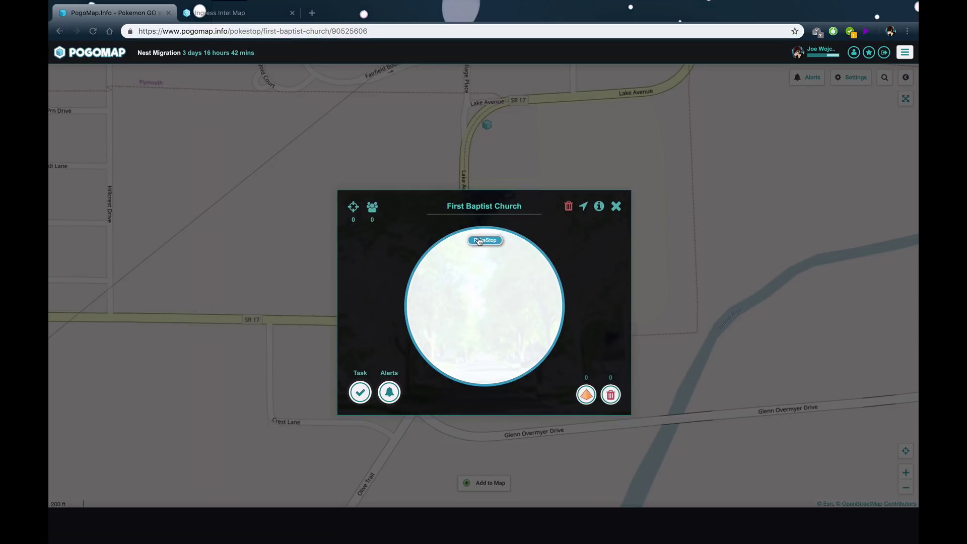
pyautogui.click(708, 335)
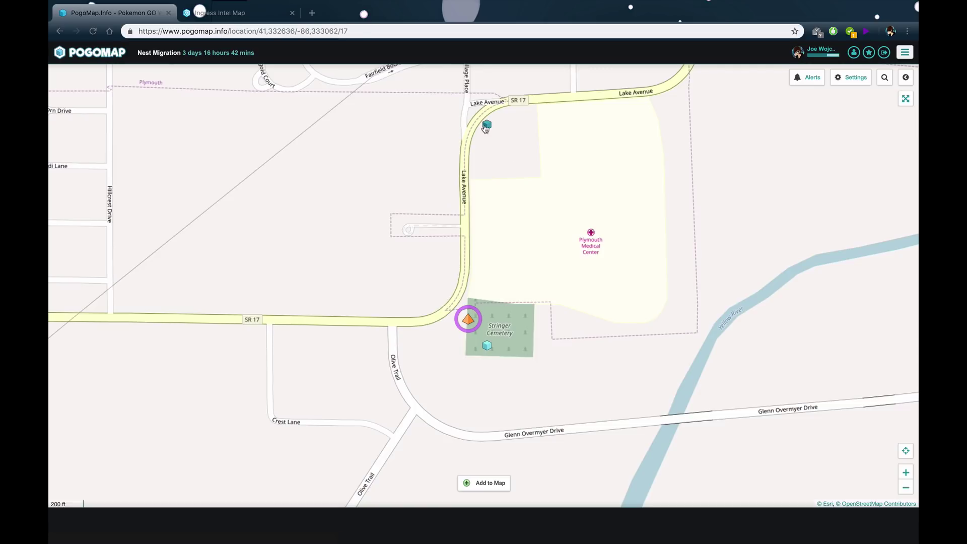
pyautogui.hotkey('alt', 'Left')
pyautogui.click(670, 271)
pyautogui.scroll(-2, 744, 199)
pyautogui.scroll(-1, 744, 199)
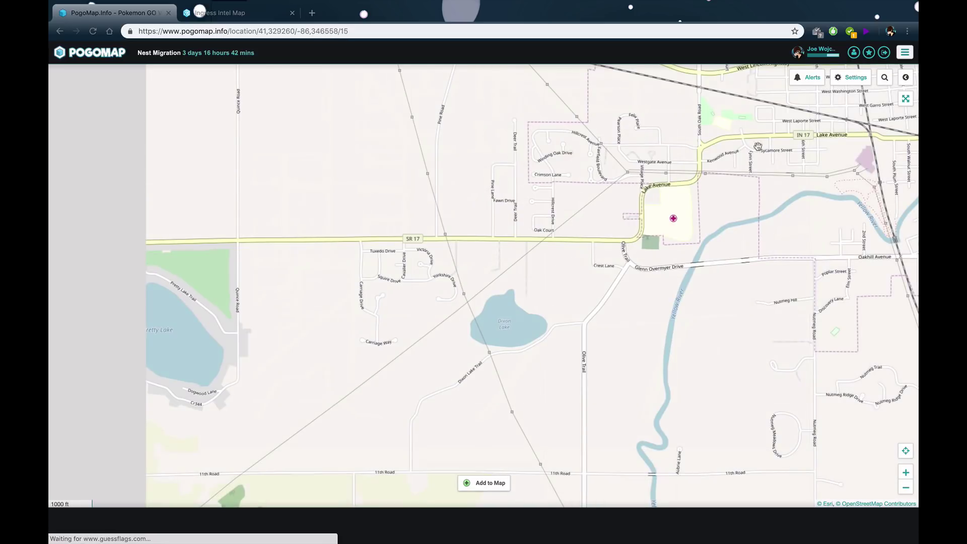
pyautogui.moveTo(730, 164); pyautogui.dragTo(601, 254)
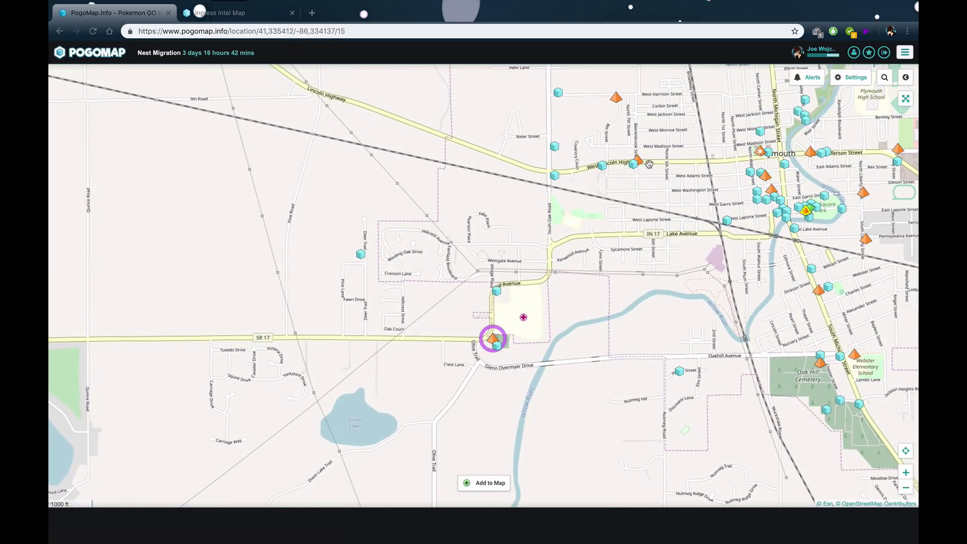
pyautogui.click(638, 160)
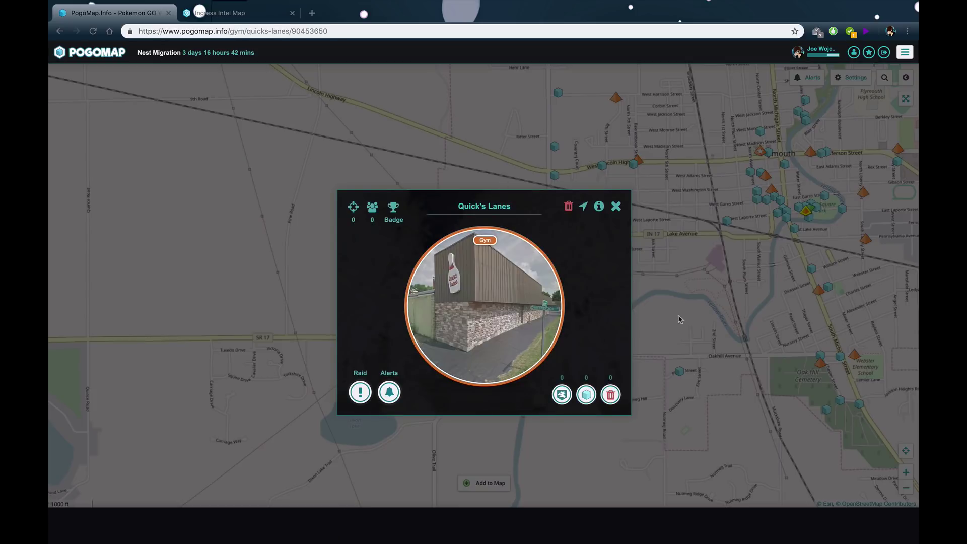
pyautogui.click(546, 385)
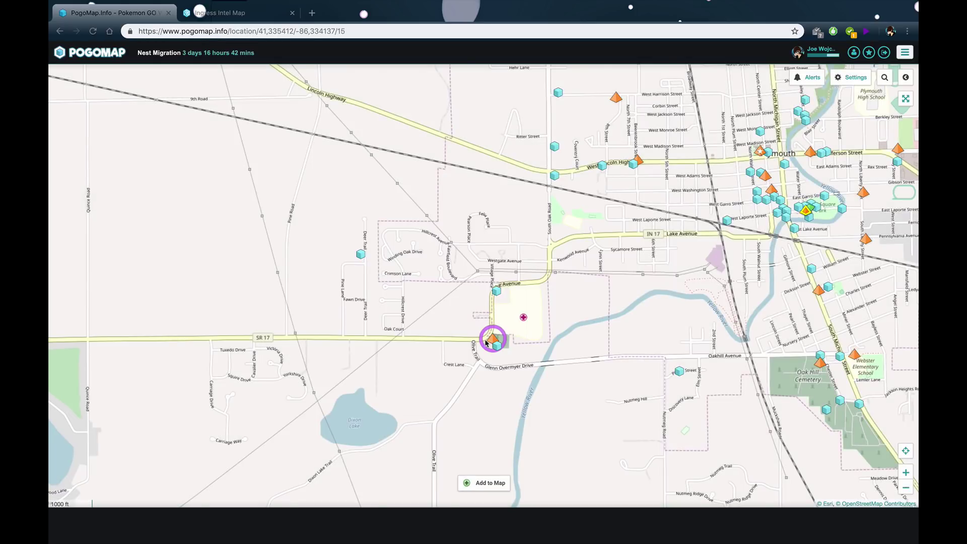
pyautogui.scroll(2, 485, 338)
pyautogui.scroll(2, 507, 339)
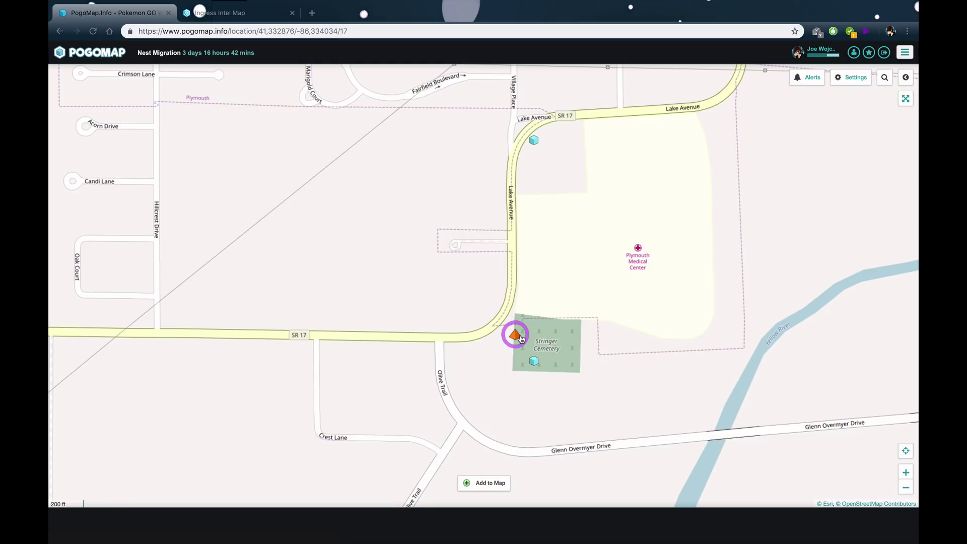
pyautogui.scroll(2, 521, 339)
pyautogui.scroll(-2, 531, 332)
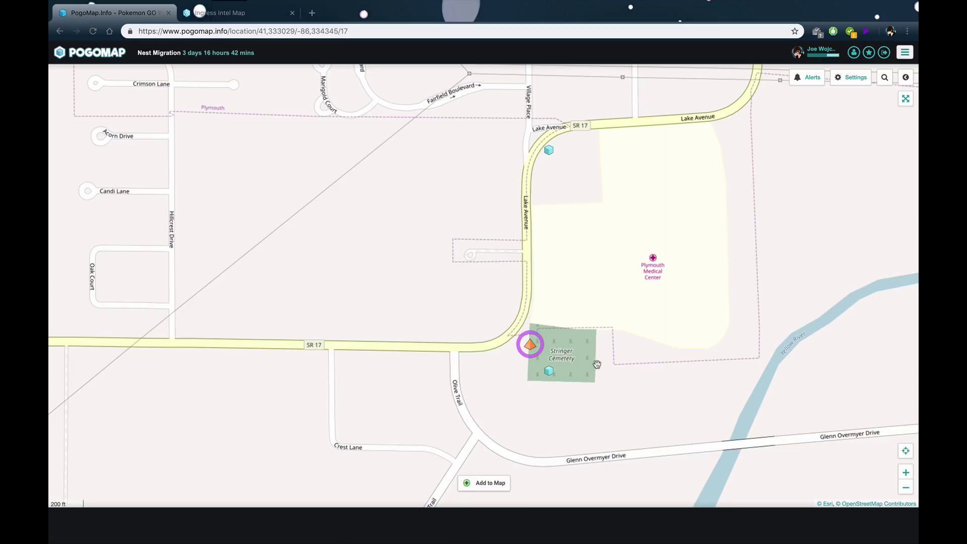
pyautogui.click(530, 345)
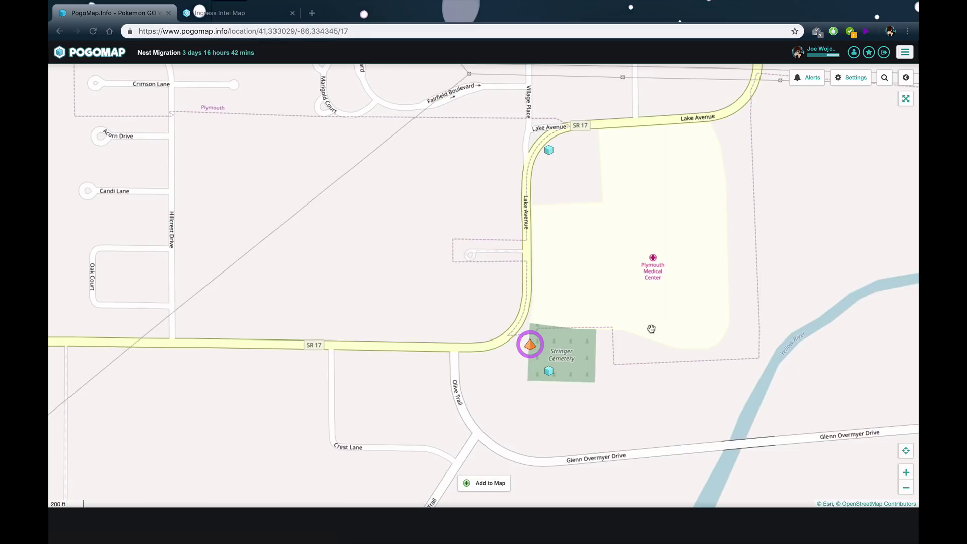
pyautogui.click(656, 327)
pyautogui.moveTo(596, 233); pyautogui.dragTo(448, 253)
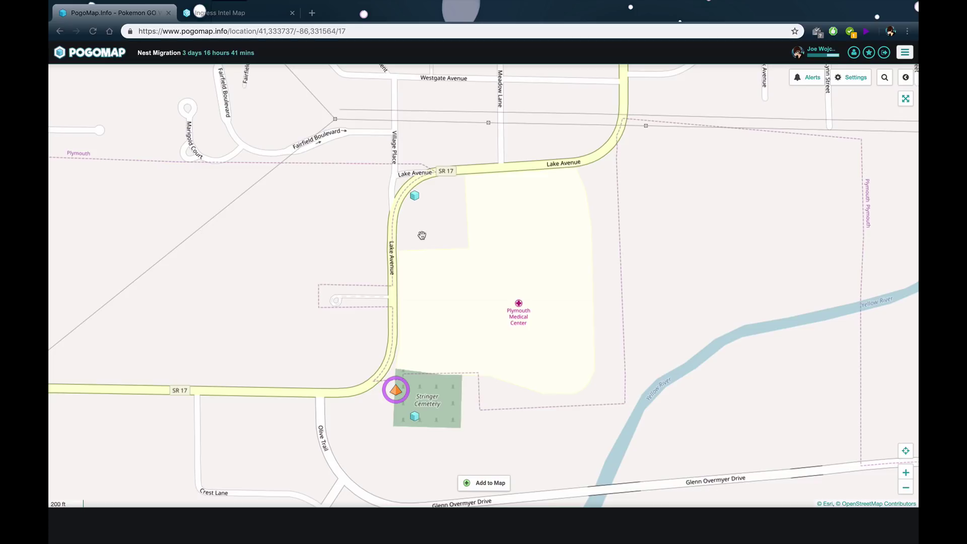
# Delete the First Baptist Church PokeStop near Lake Avenue and dismiss the deletion notice
pyautogui.click(414, 197)
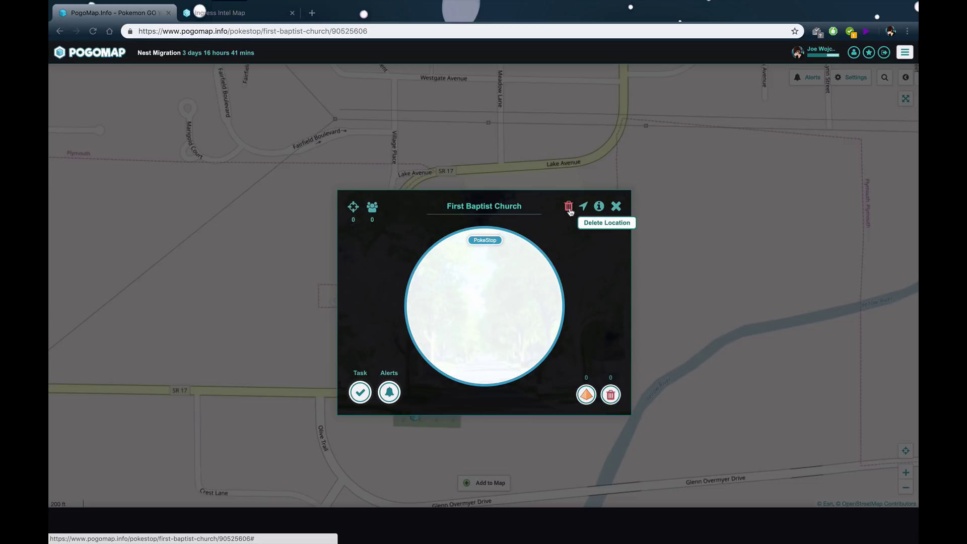
pyautogui.click(568, 208)
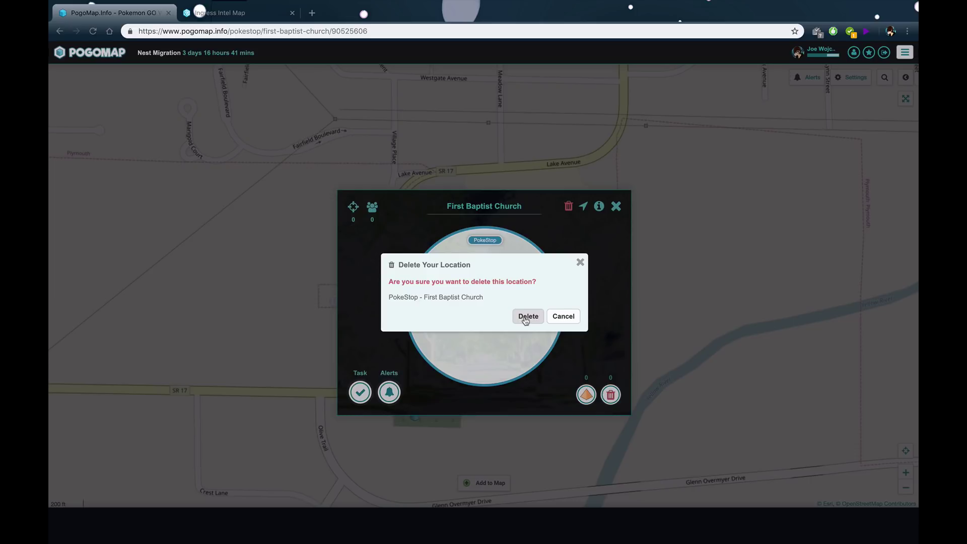
pyautogui.click(527, 316)
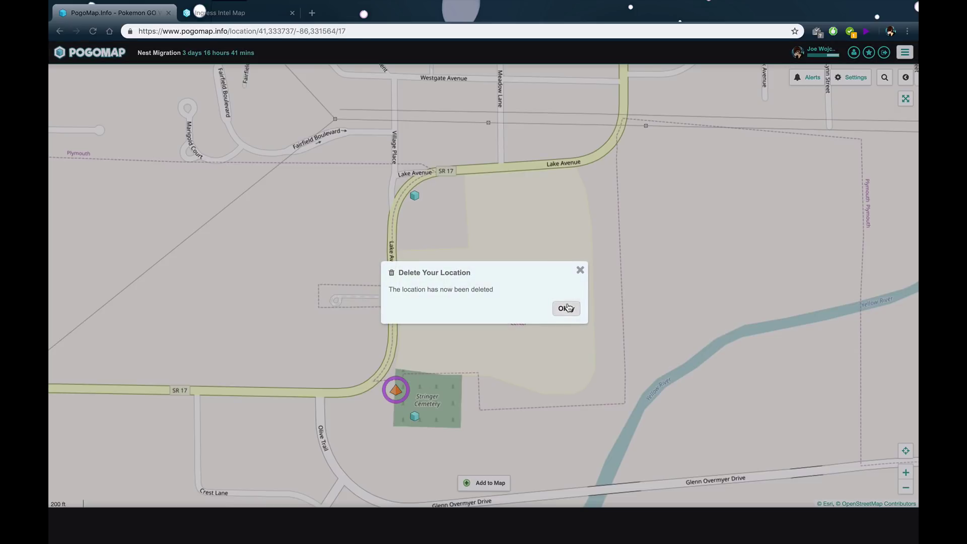
pyautogui.click(562, 308)
# Copy the First Baptist Church portal name from Intel and use it to title a new PokeStop
pyautogui.click(210, 15)
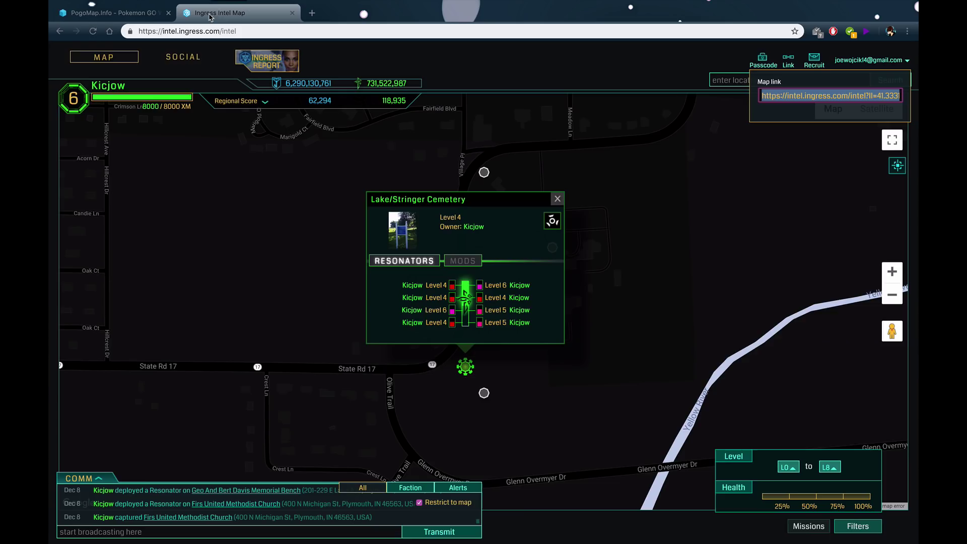
pyautogui.click(483, 172)
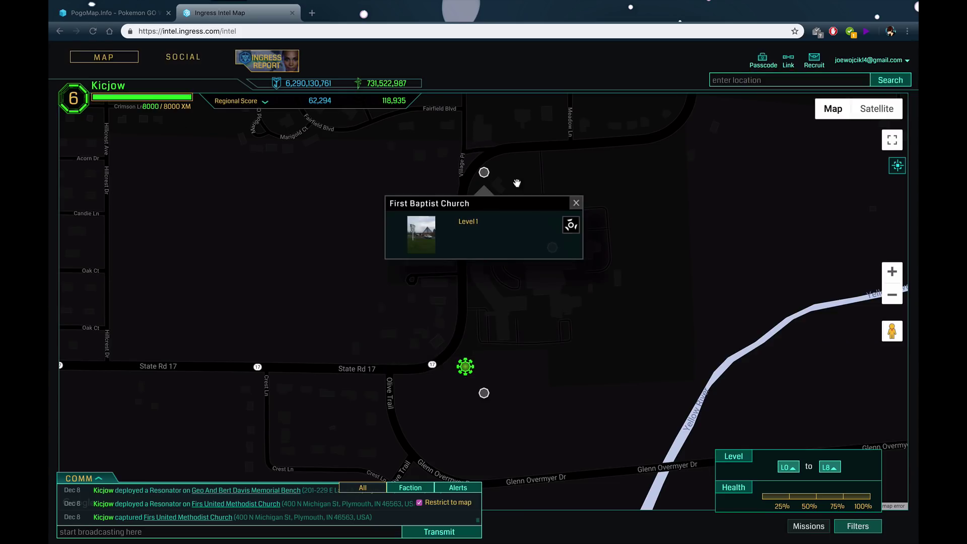
pyautogui.tripleClick(388, 204)
pyautogui.hotkey('ctrl', 'c')
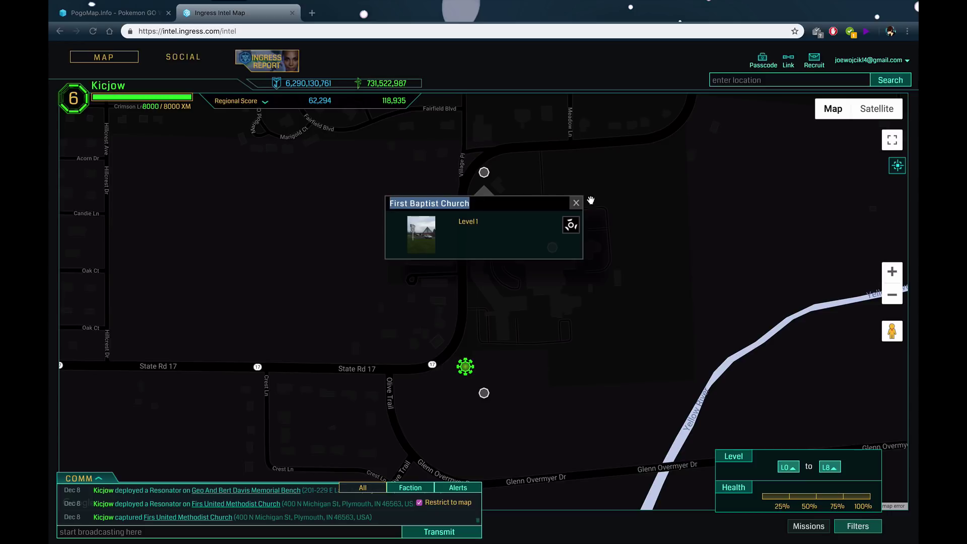
pyautogui.click(93, 13)
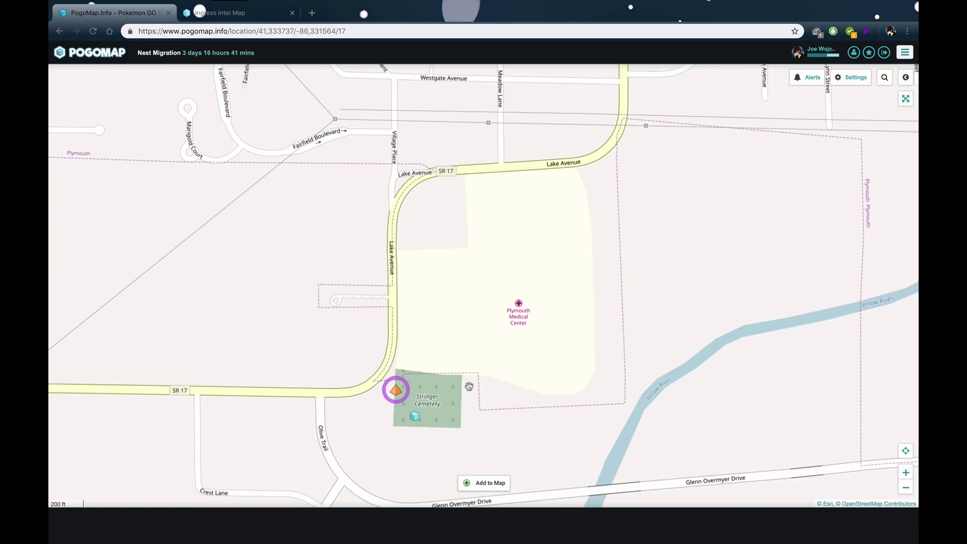
pyautogui.click(481, 483)
pyautogui.click(427, 228)
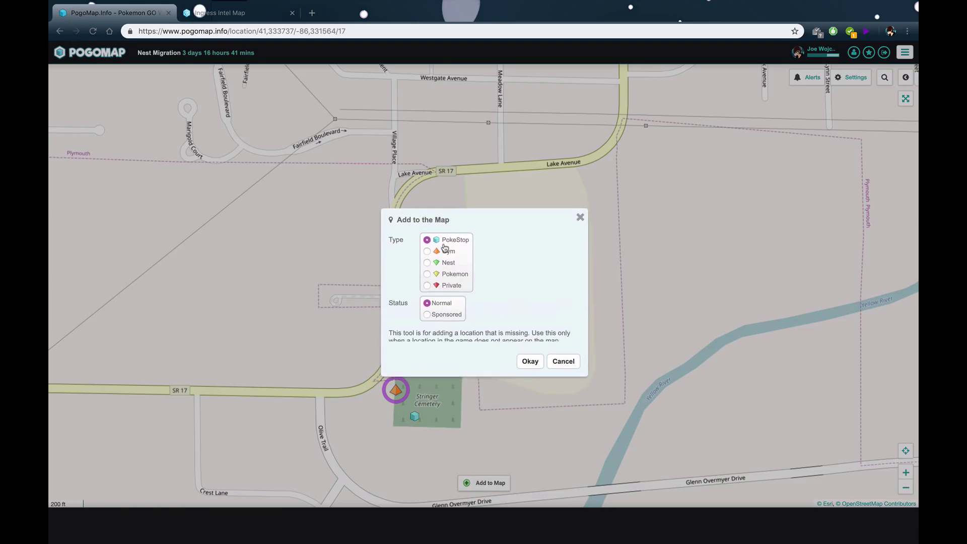
pyautogui.click(540, 373)
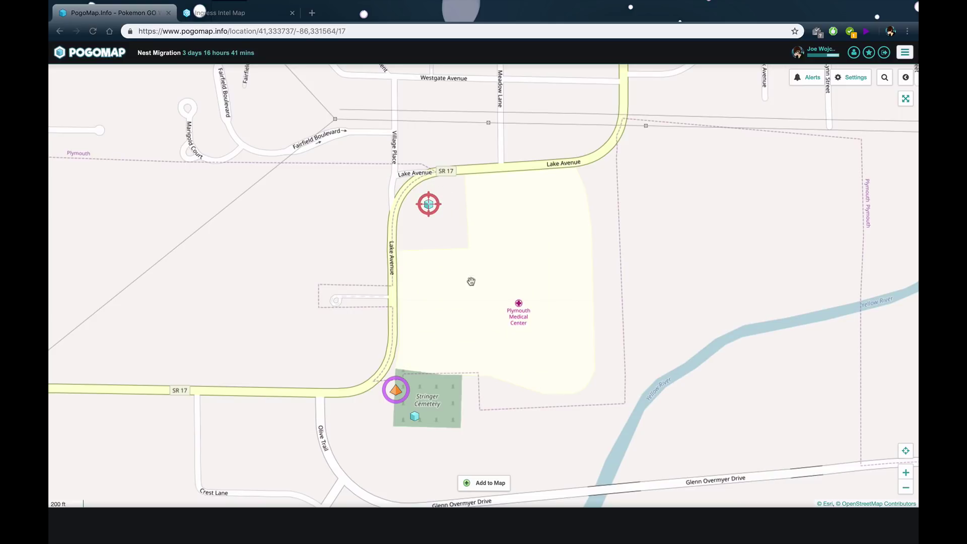
pyautogui.click(442, 201)
pyautogui.hotkey('ctrl', 'v')
# Copy the portal's Intel map link and paste it into the PokeStop form
pyautogui.click(209, 16)
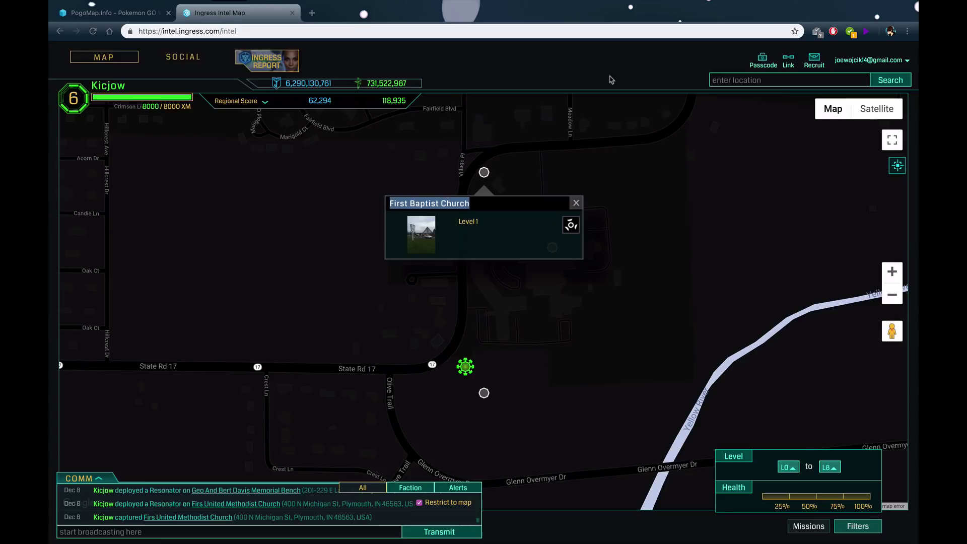
pyautogui.click(788, 63)
pyautogui.click(803, 95)
pyautogui.click(117, 14)
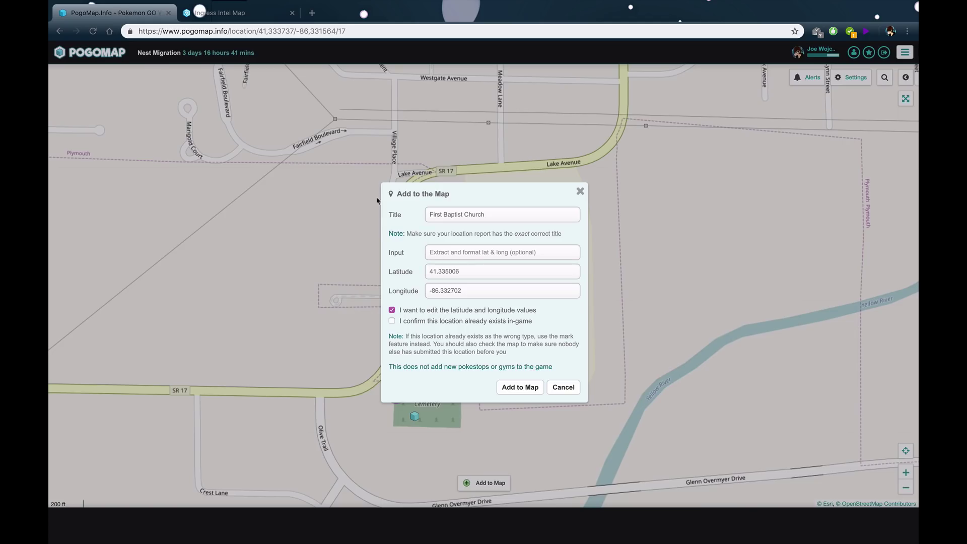
pyautogui.hotkey('ctrl', 'v')
# Confirm it exists in-game, submit First Baptist Church, and pan toward Stringer Cemetery
pyautogui.click(431, 321)
pyautogui.click(519, 386)
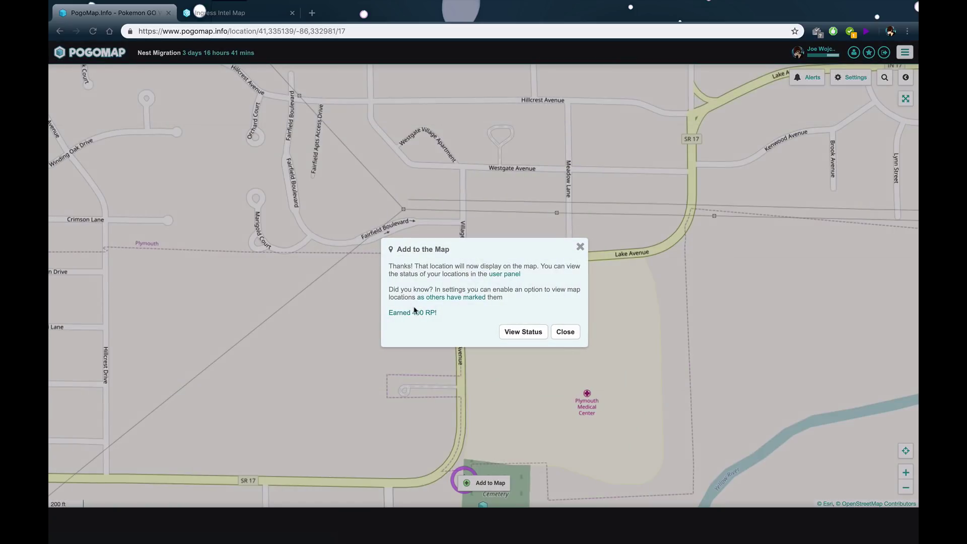
pyautogui.click(565, 332)
pyautogui.moveTo(572, 385); pyautogui.dragTo(538, 236)
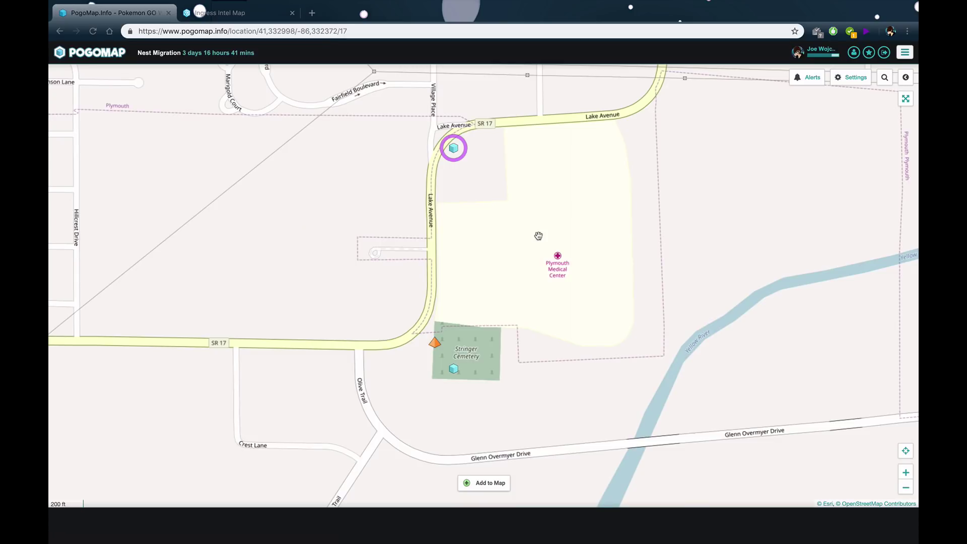
pyautogui.click(489, 483)
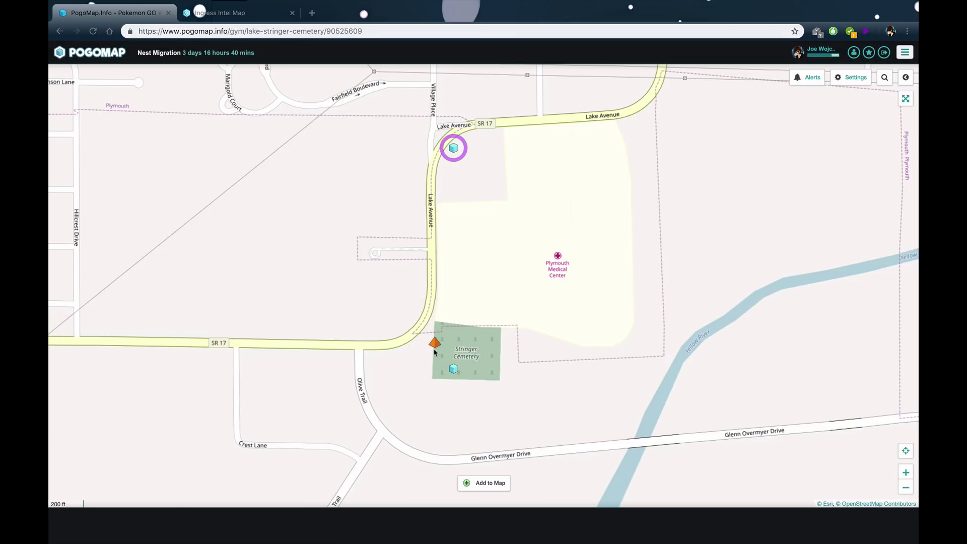
pyautogui.click(433, 343)
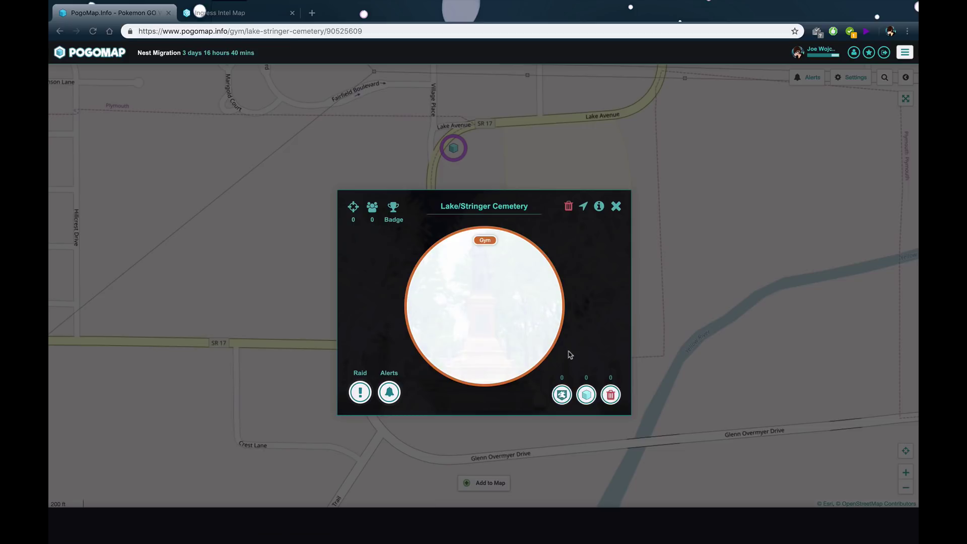
pyautogui.click(561, 396)
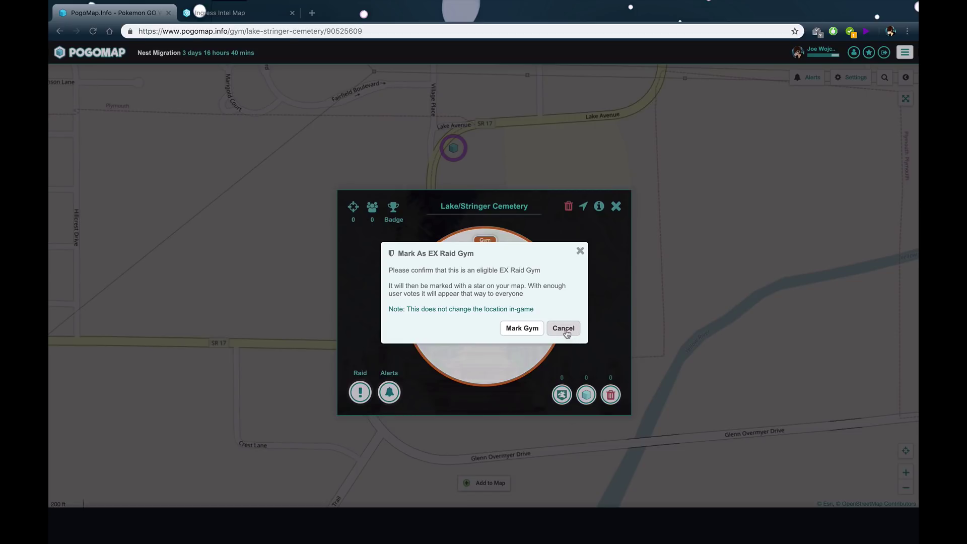
pyautogui.click(564, 329)
# Move to downtown Plymouth and view the Statue of Liberty, then Quick's Lanes gym details
pyautogui.click(616, 206)
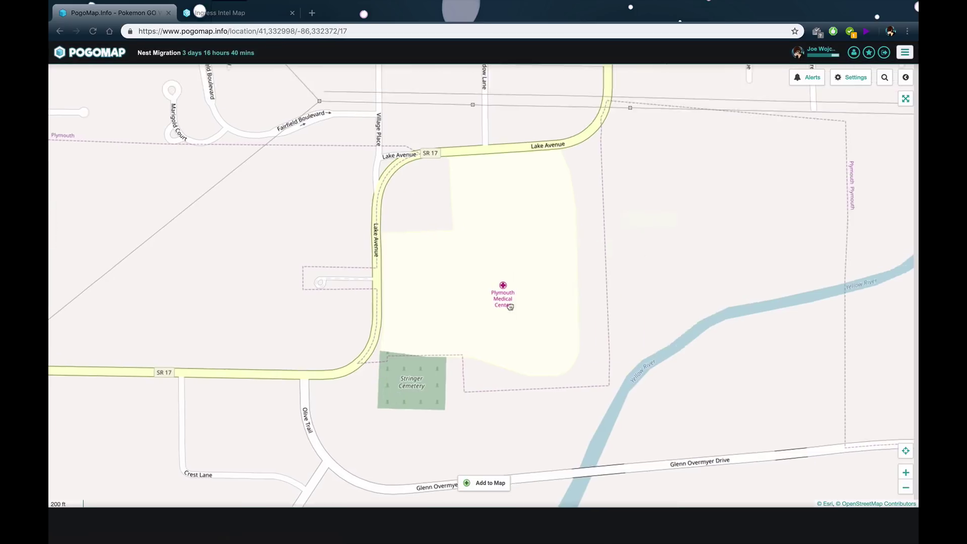
pyautogui.scroll(-3, 600, 261)
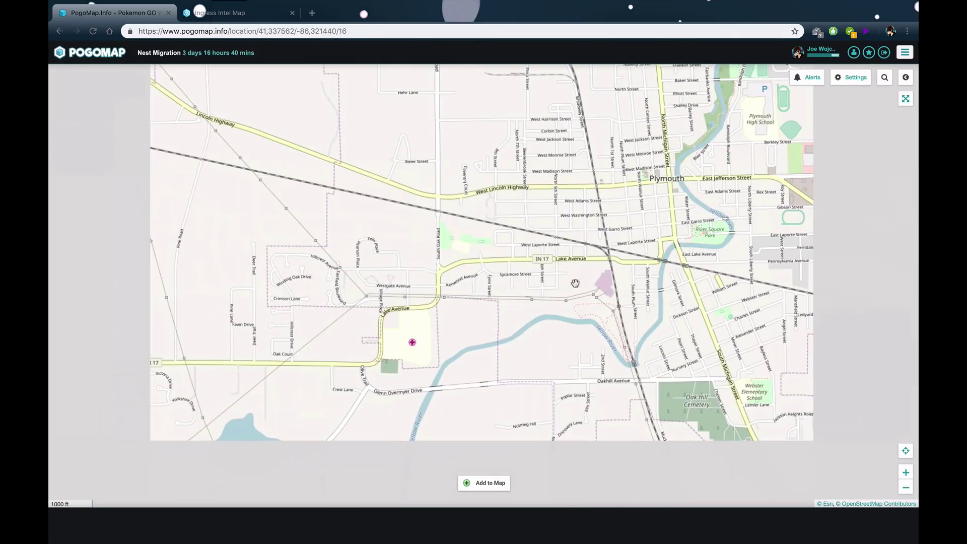
pyautogui.moveTo(575, 283); pyautogui.dragTo(516, 322)
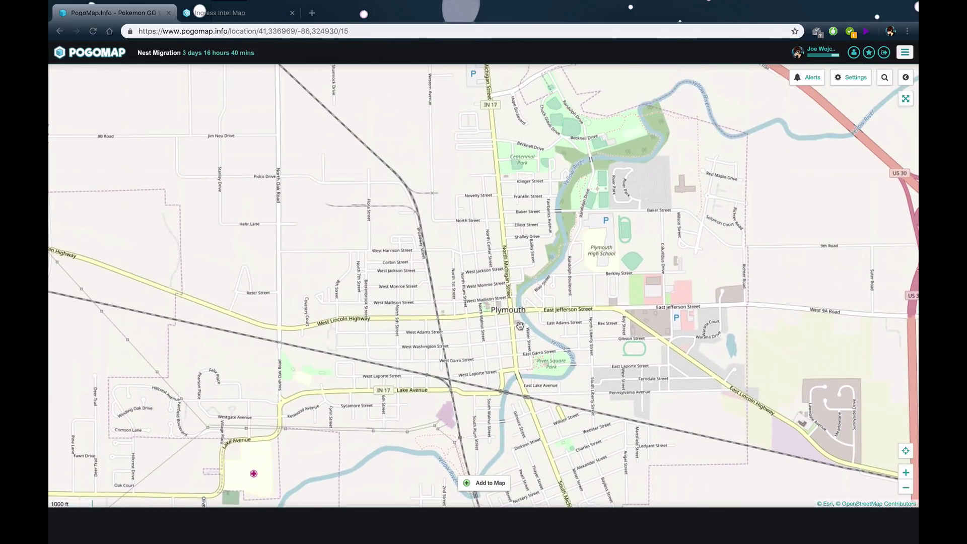
pyautogui.scroll(3, 516, 322)
pyautogui.click(469, 300)
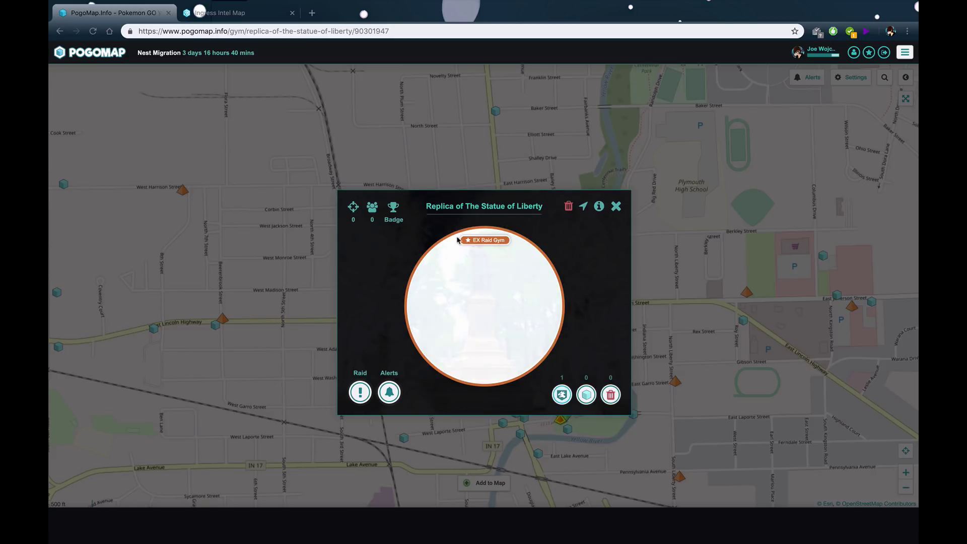
pyautogui.click(672, 312)
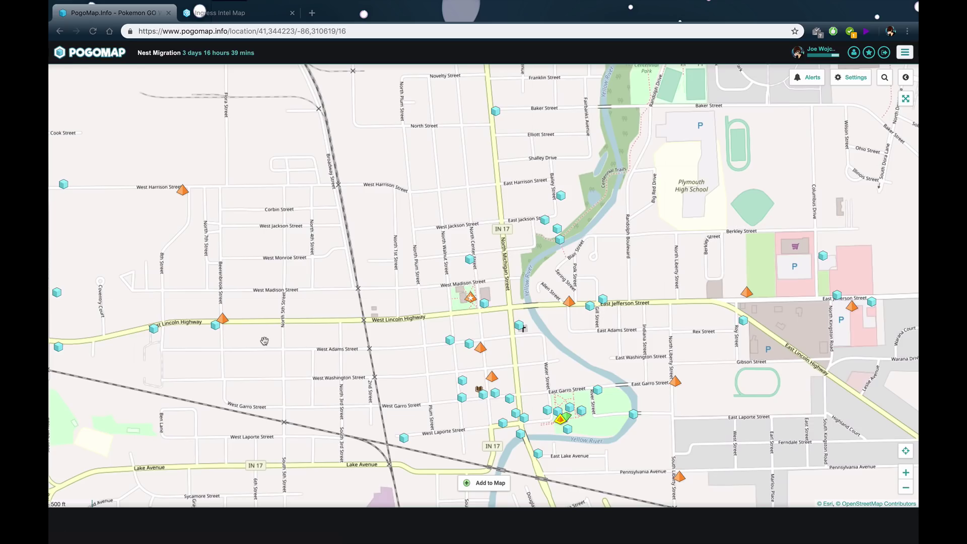
pyautogui.click(222, 318)
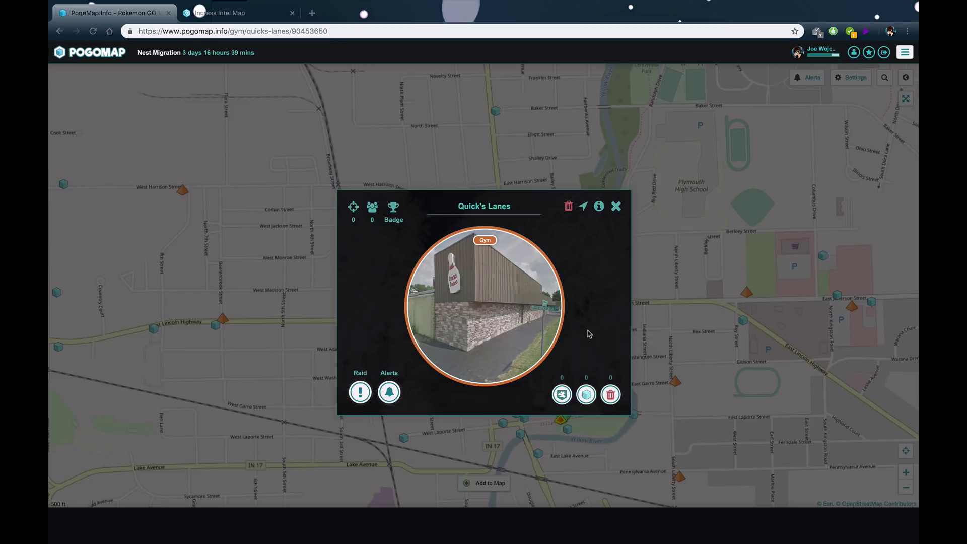
pyautogui.click(616, 206)
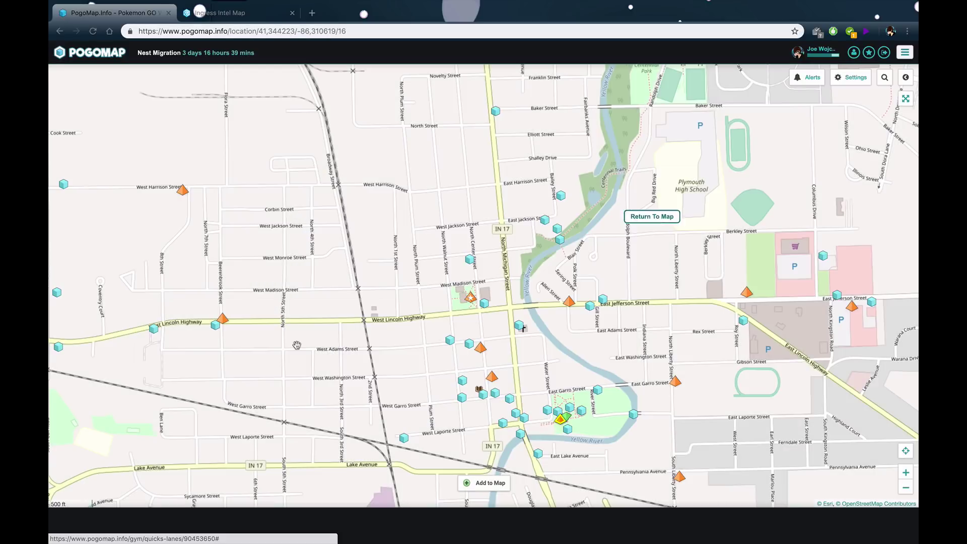
pyautogui.click(215, 326)
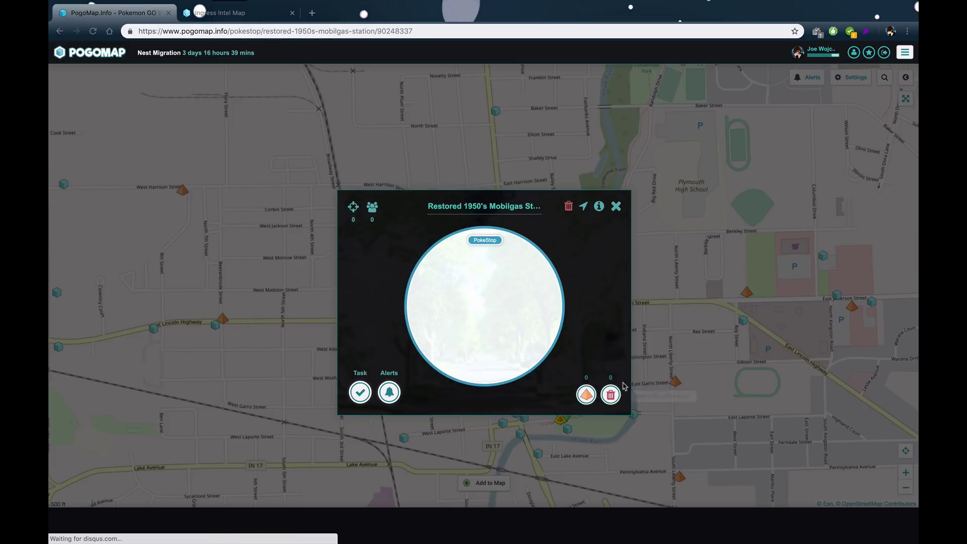
pyautogui.click(586, 395)
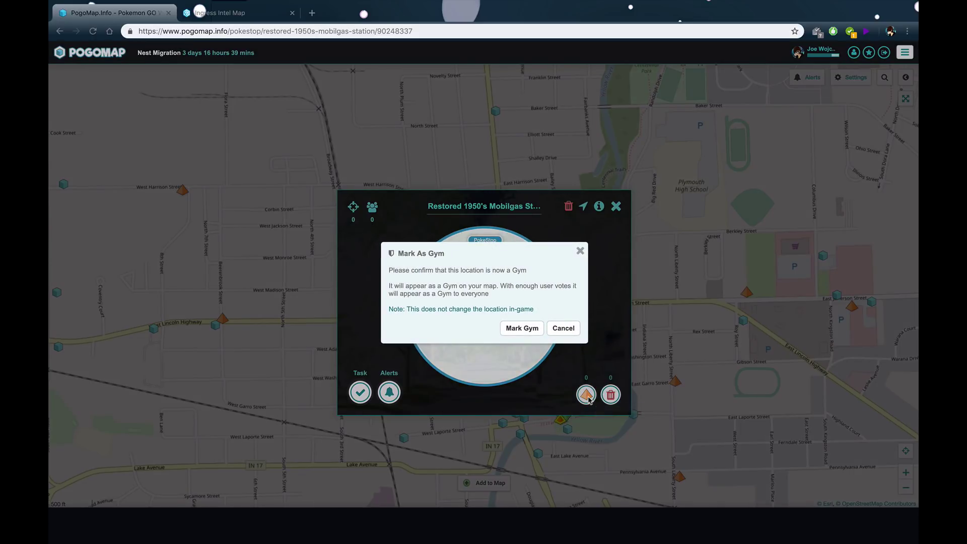
pyautogui.click(563, 327)
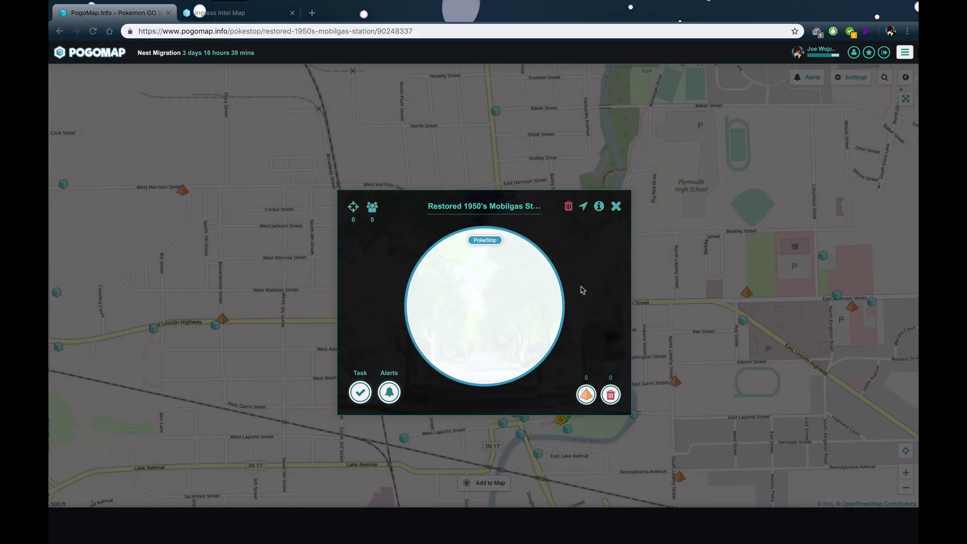
pyautogui.click(615, 206)
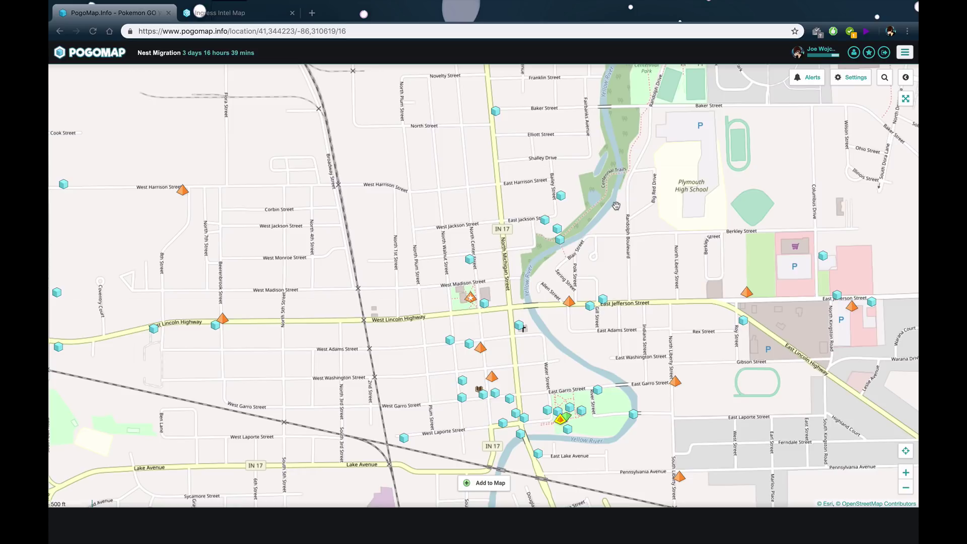
# Pan the map back west to the Lake Avenue and Lincoln Highway area
pyautogui.moveTo(361, 383); pyautogui.dragTo(590, 192)
pyautogui.moveTo(426, 280); pyautogui.dragTo(579, 236)
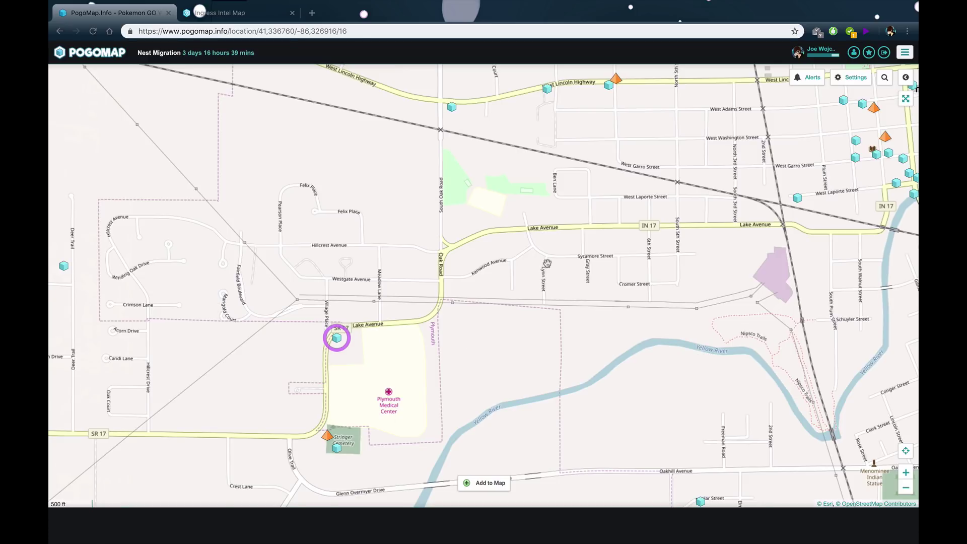
pyautogui.moveTo(547, 263); pyautogui.dragTo(443, 350)
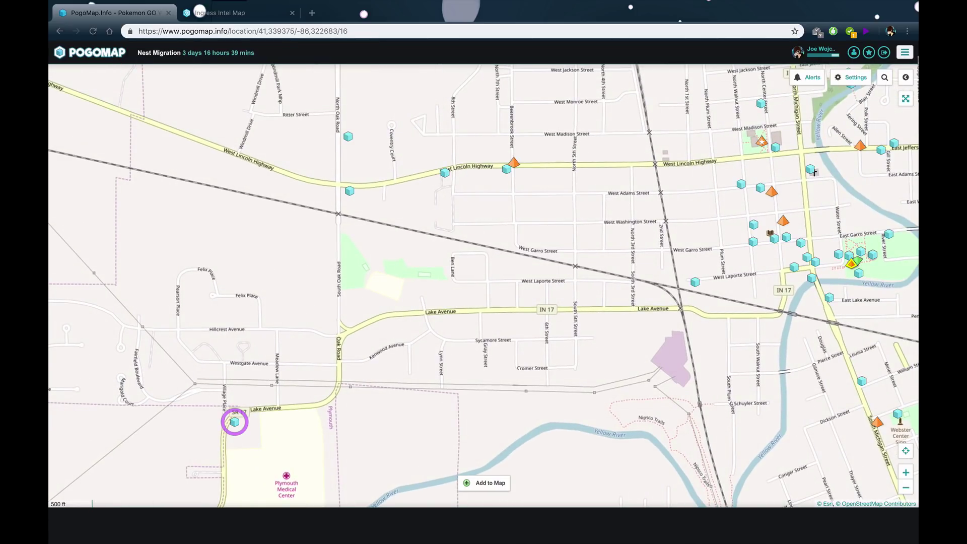
# Open the main menu, view the Join PogoMap Discord information, and close it
pyautogui.click(114, 54)
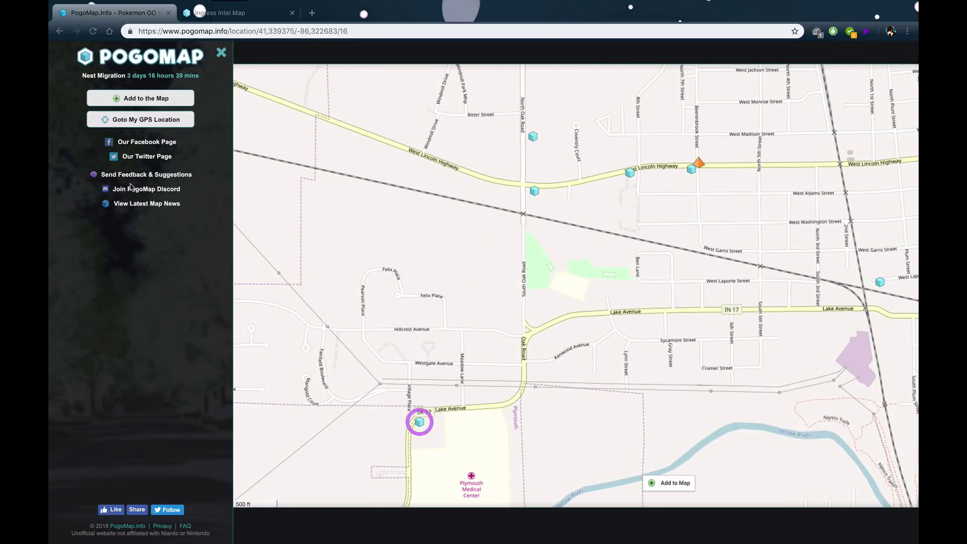
pyautogui.click(221, 53)
pyautogui.click(101, 52)
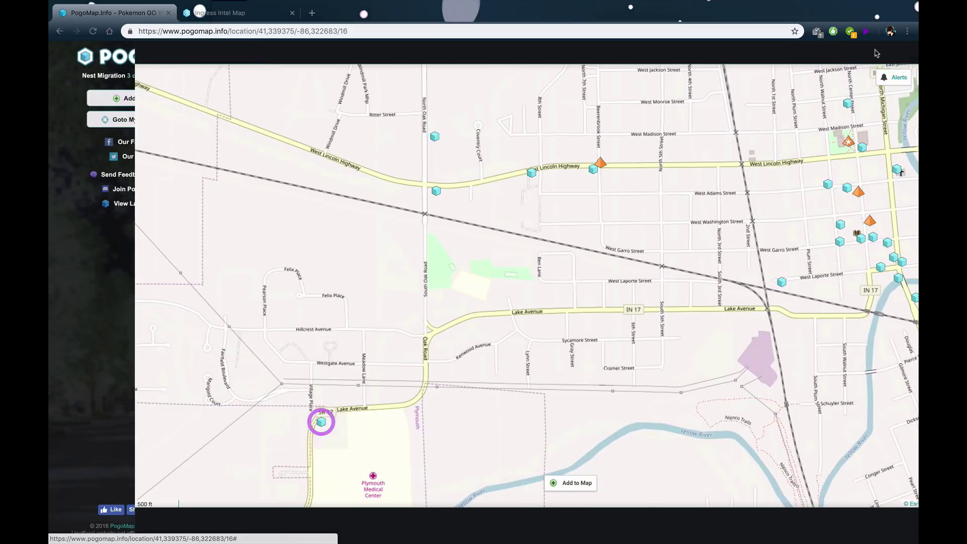
pyautogui.click(129, 190)
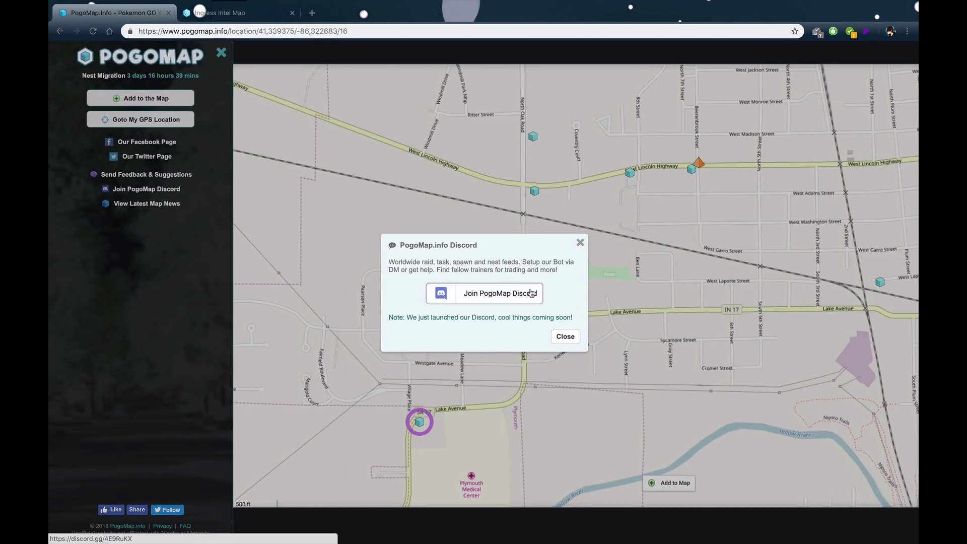
pyautogui.click(565, 336)
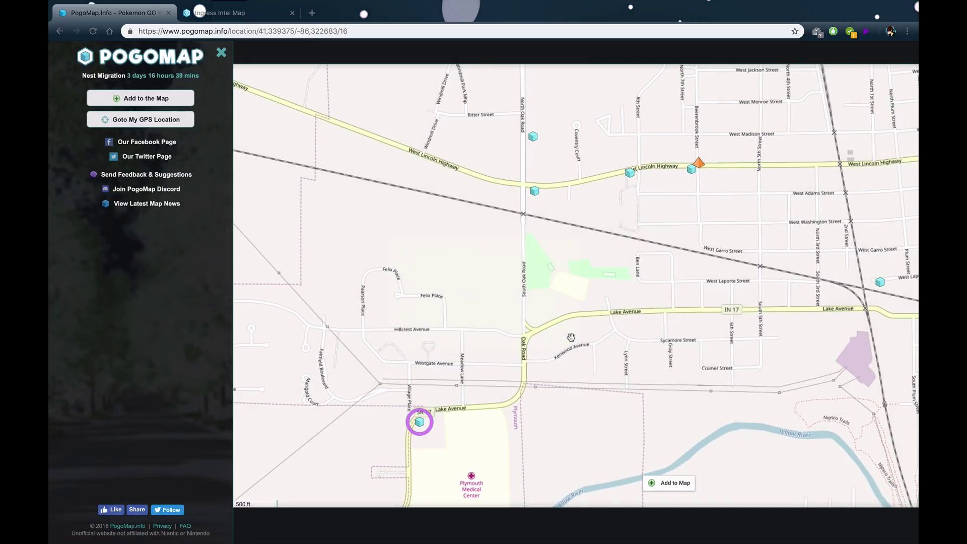